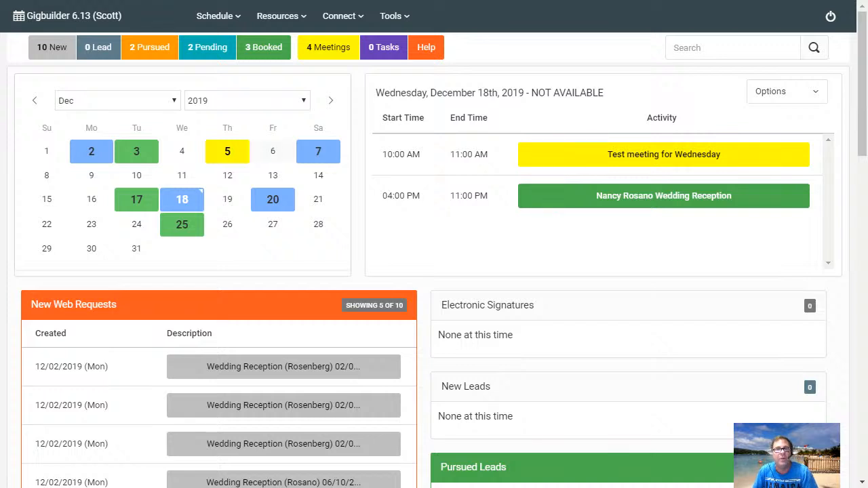
Open the Availability/Office Hours settings in System Configuration
click(395, 17)
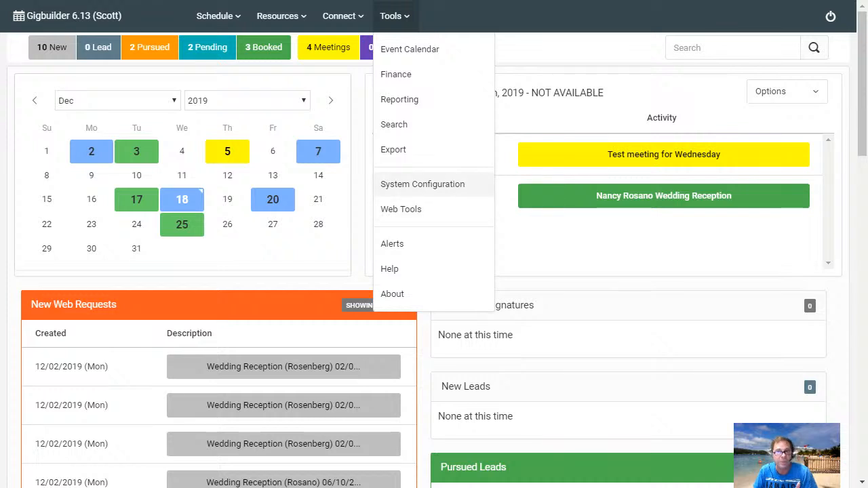
click(422, 183)
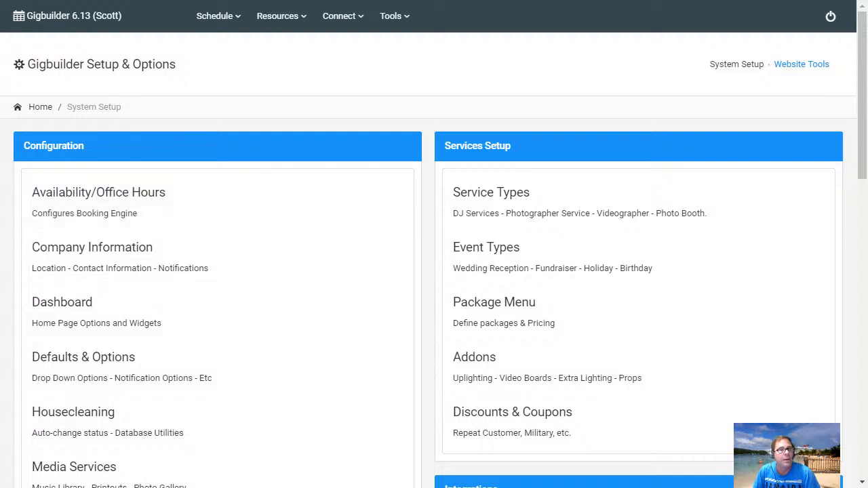
scroll(217, 204, down, 4)
scroll(218, 204, up, 3)
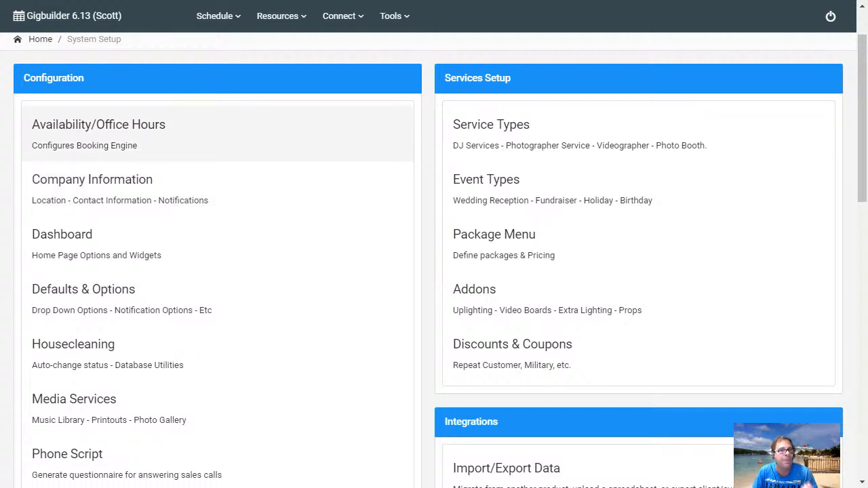
click(99, 125)
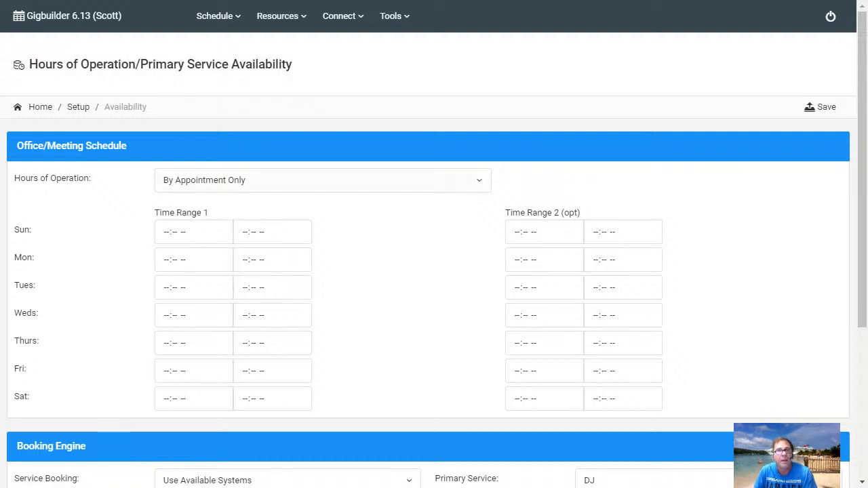
Review the Hours of Operation choices and set them to Appointments in Time Range 2
click(323, 180)
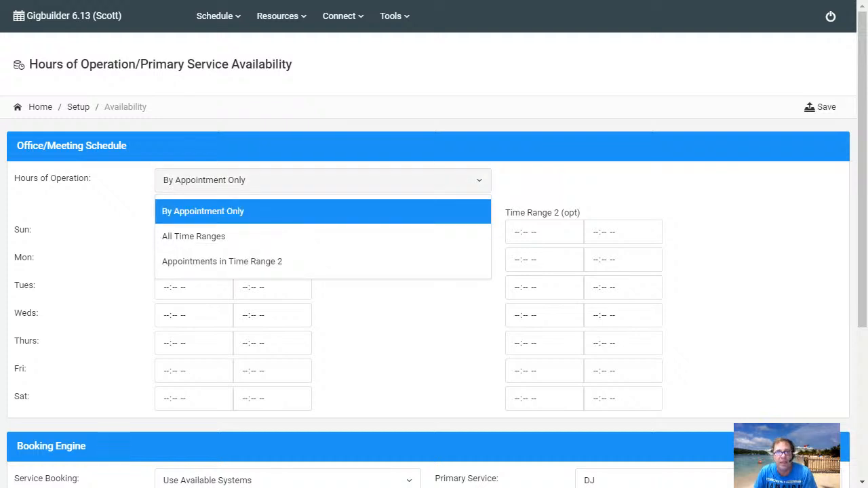
click(322, 180)
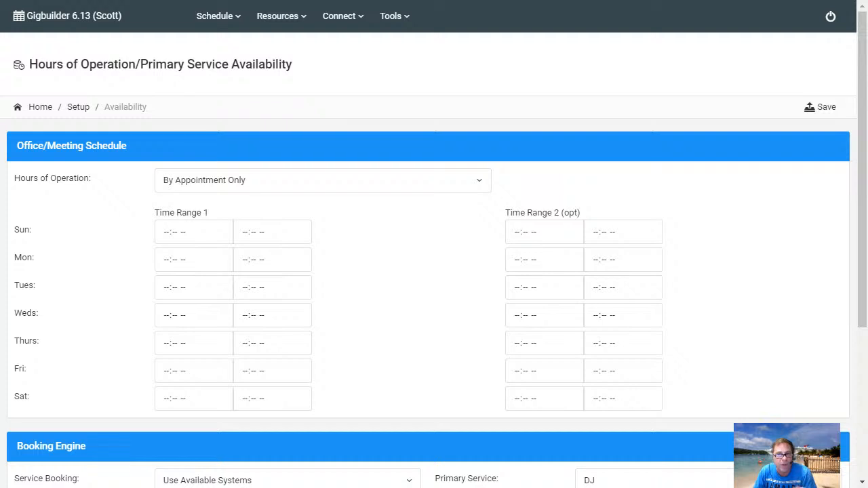
click(323, 180)
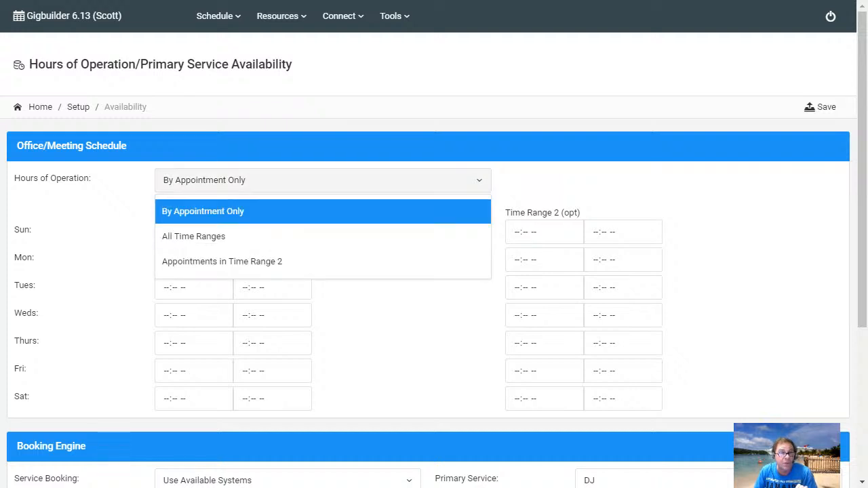
click(271, 262)
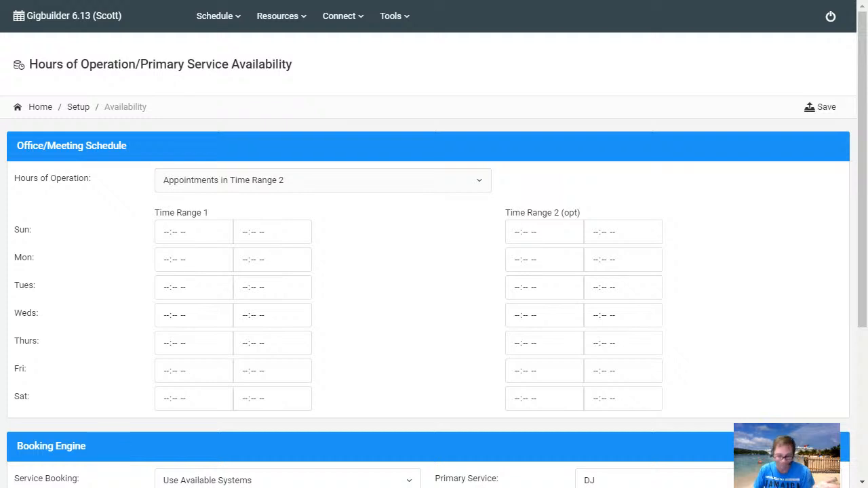
Set the Hours of Operation to All Time Ranges
click(323, 181)
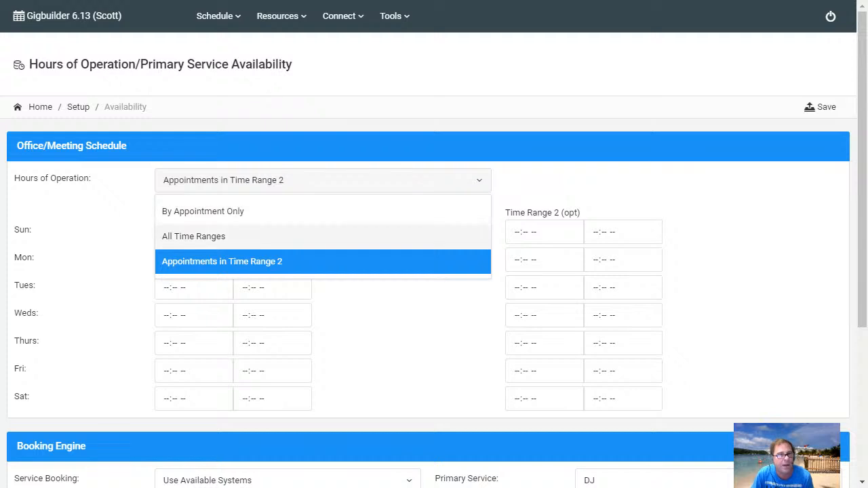
click(204, 236)
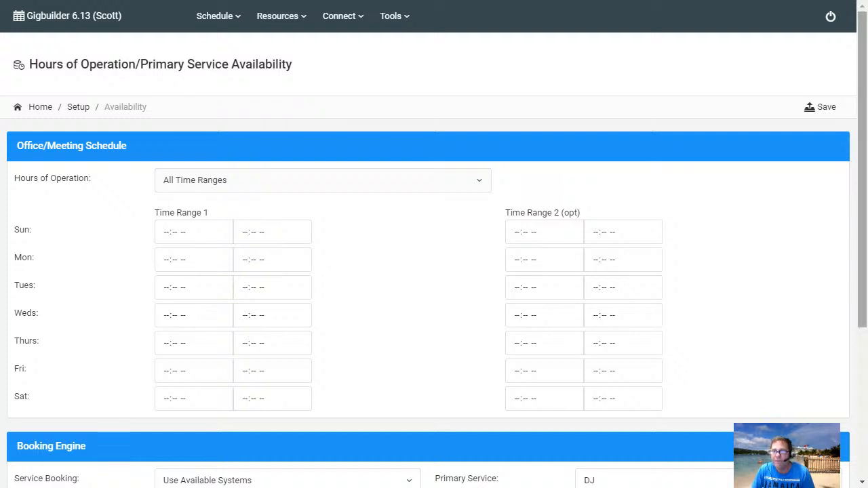
Set Service Booking to Configure by Day of Week with maximum booked events of 3 on Friday, 1 on Thursday and 5 on Saturday
scroll(435, 271, down, 4)
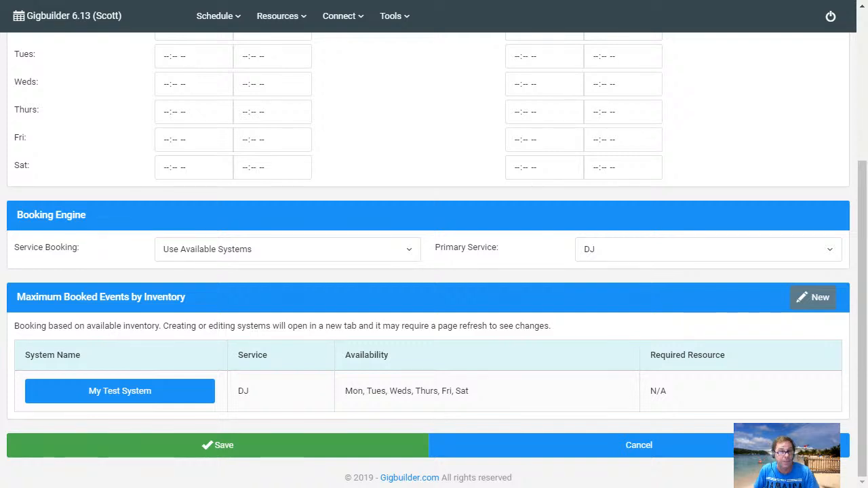
click(288, 249)
click(212, 281)
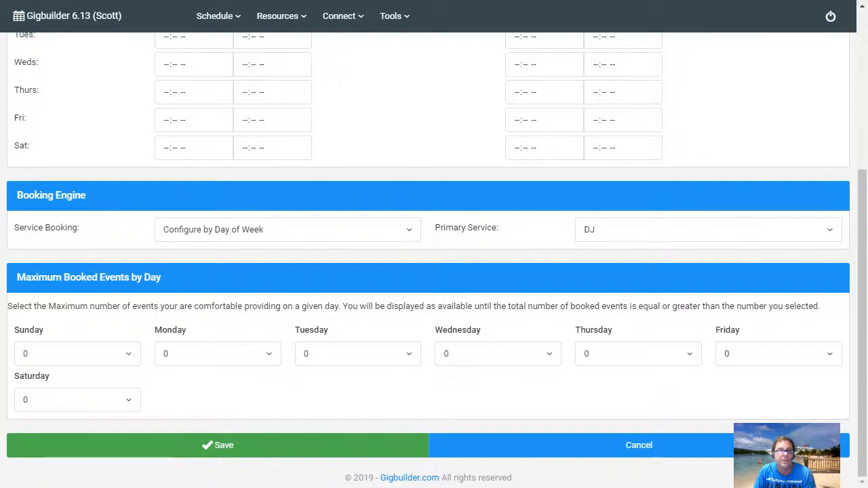
click(779, 353)
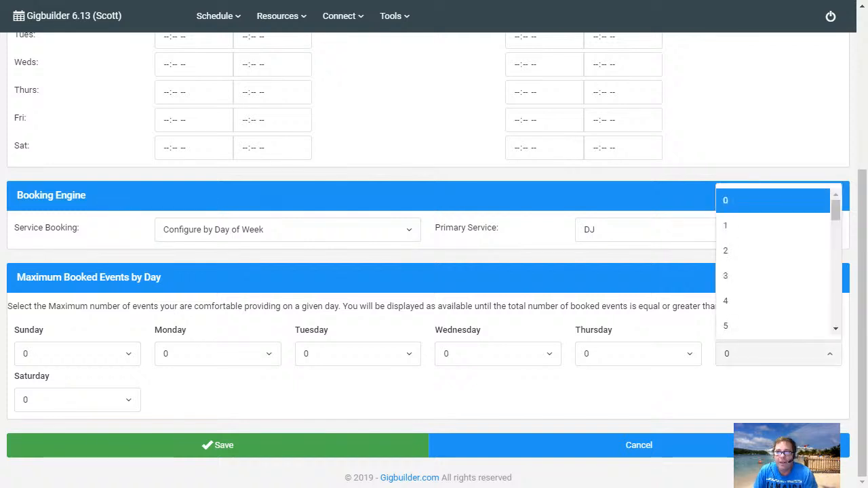
click(746, 276)
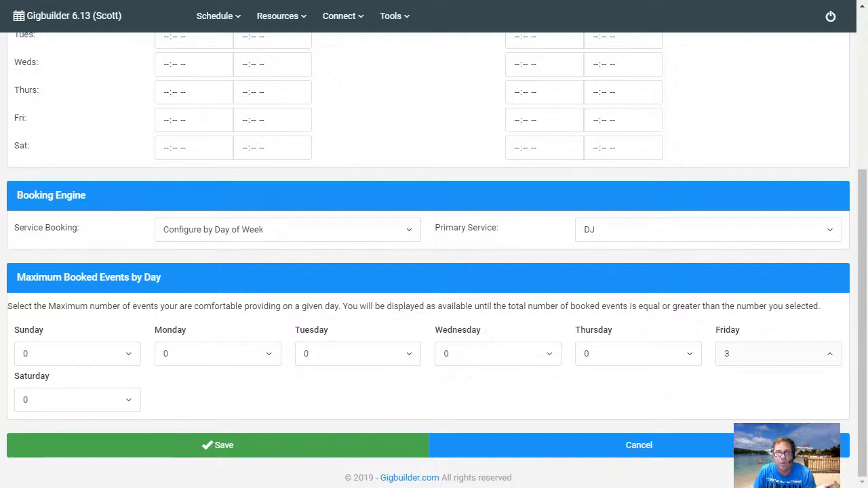
click(638, 353)
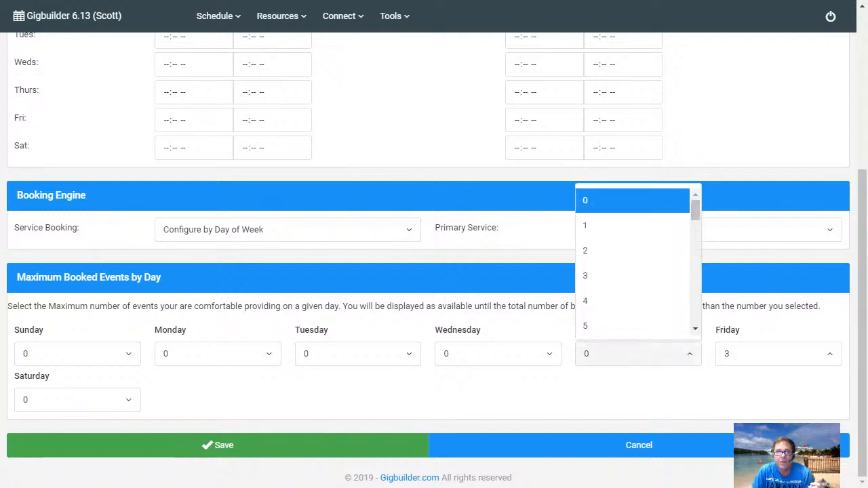
click(610, 226)
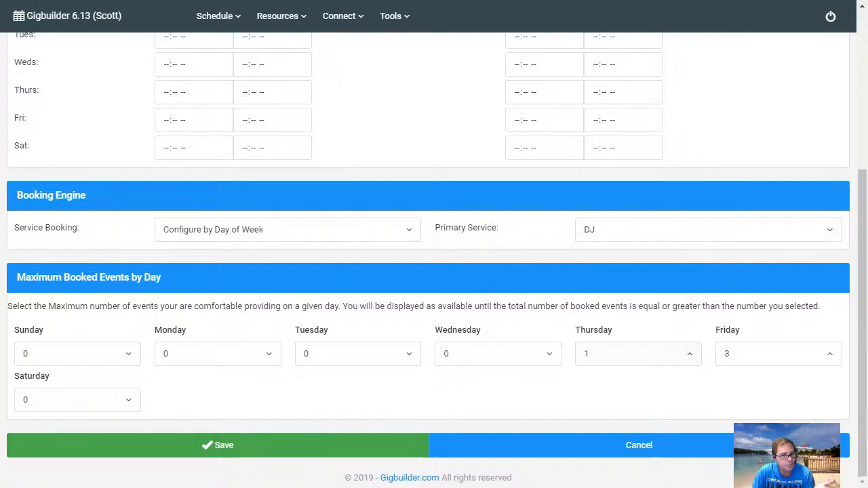
click(78, 400)
click(68, 371)
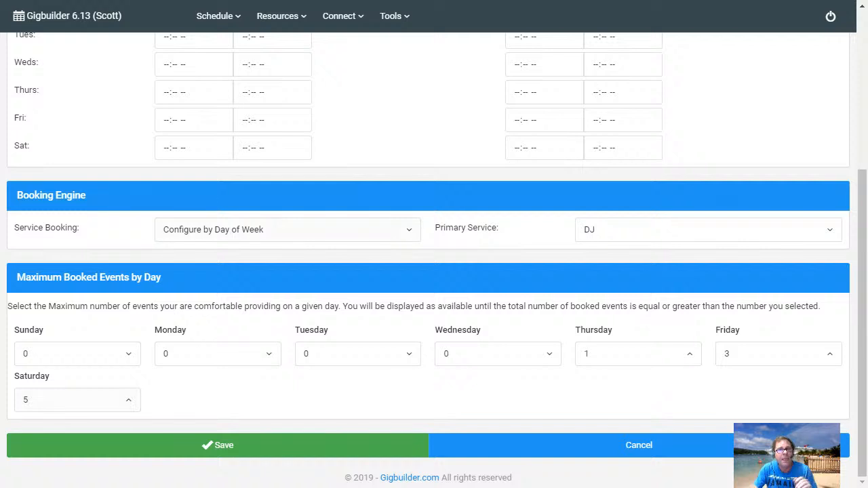
Switch Service Booking back to Use Available Systems
click(288, 230)
click(287, 285)
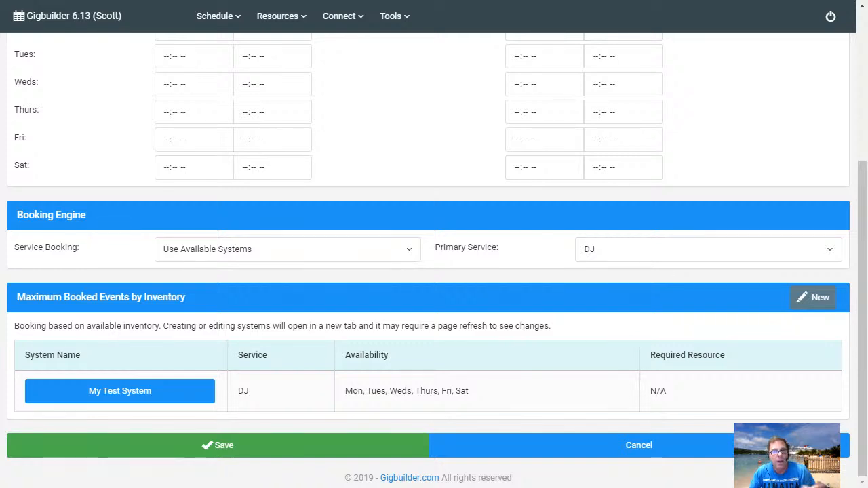
Set Service Booking to Configure by Day of Week, allowing a maximum of 5 booked events each on Friday and Saturday
click(288, 249)
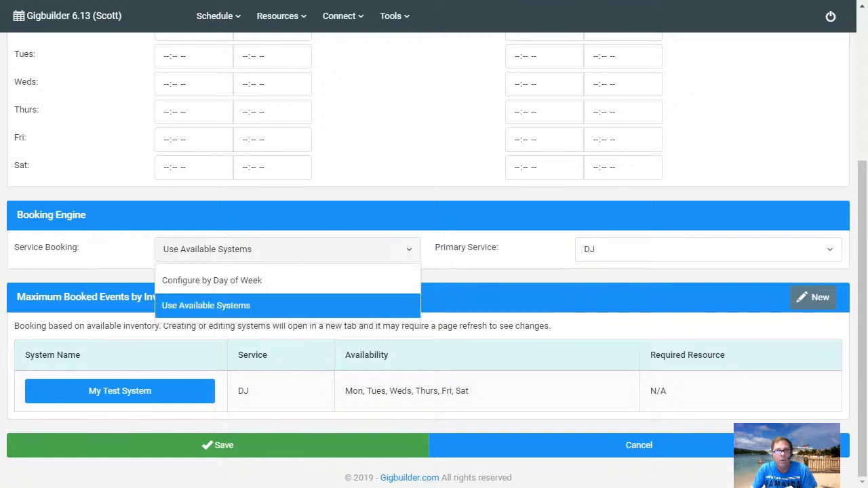
click(212, 281)
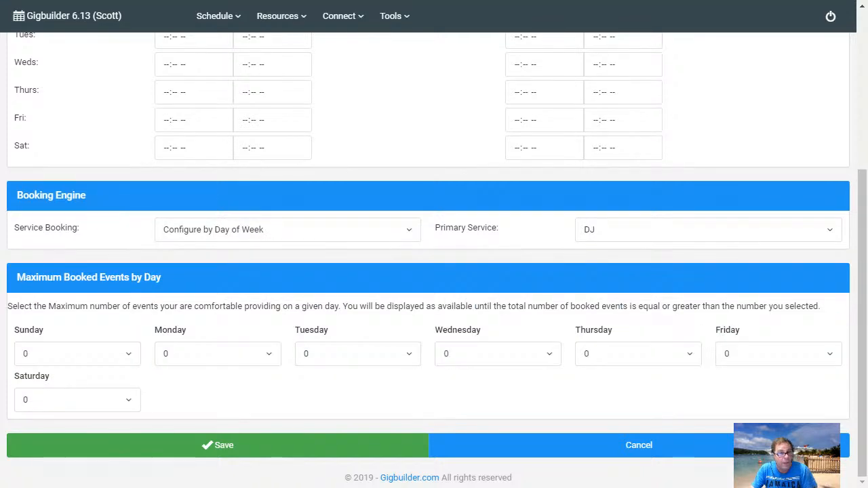
click(779, 355)
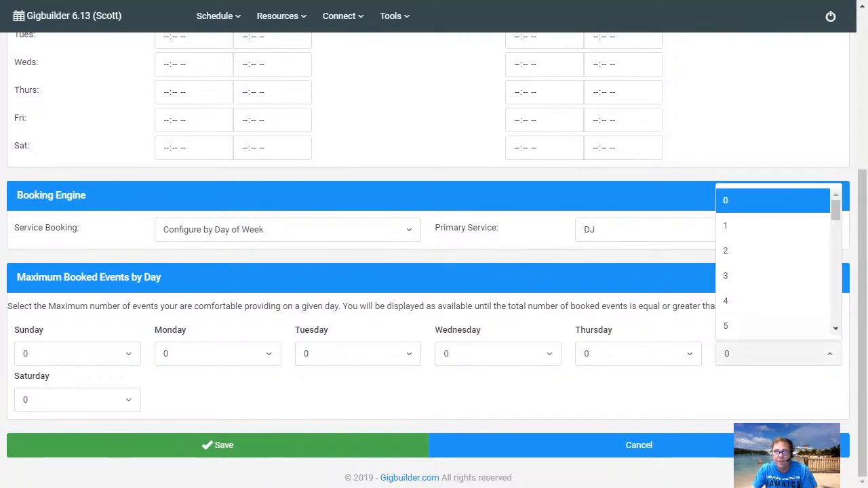
click(773, 325)
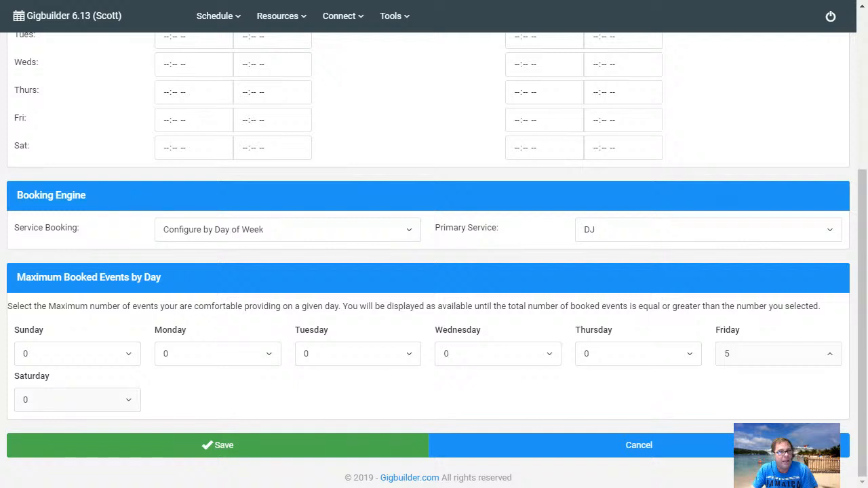
click(77, 400)
click(68, 373)
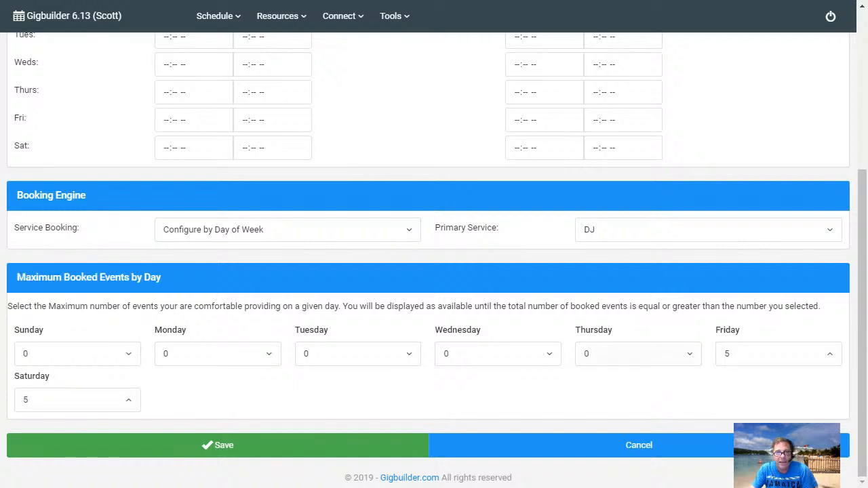
Limit Thursday, Wednesday and Tuesday to 1 booked event each and save the availability settings
click(638, 353)
click(631, 226)
click(498, 353)
click(489, 225)
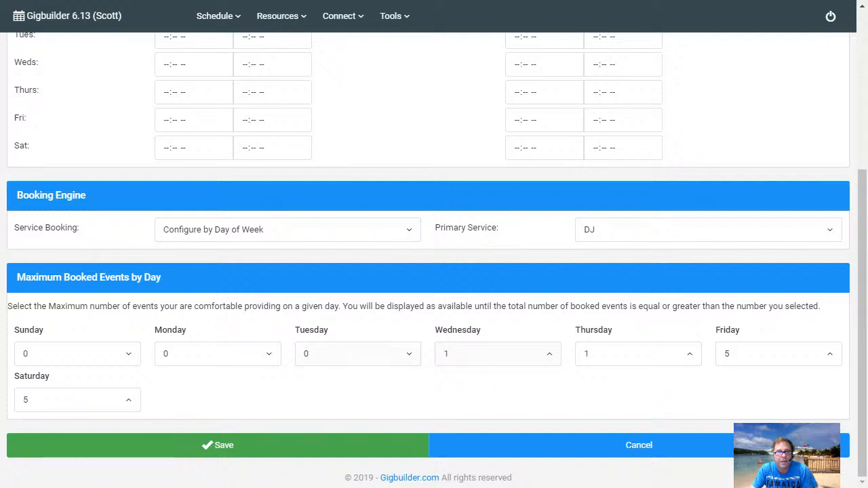
click(357, 353)
click(350, 226)
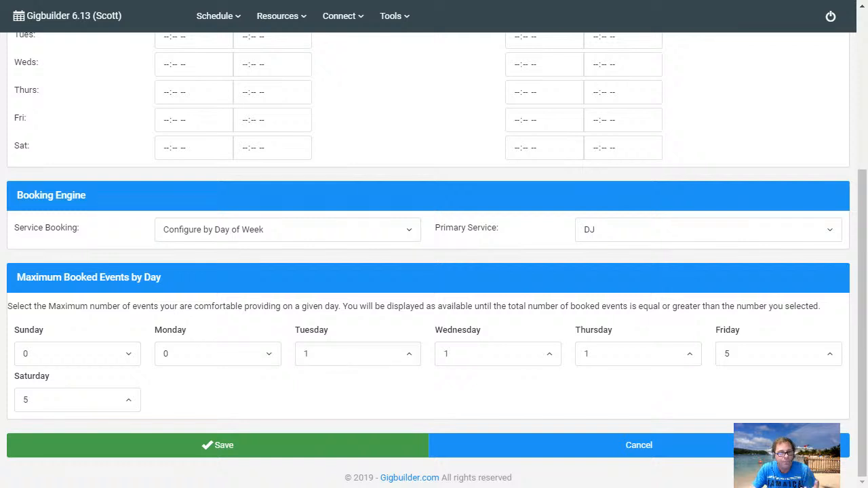
click(218, 444)
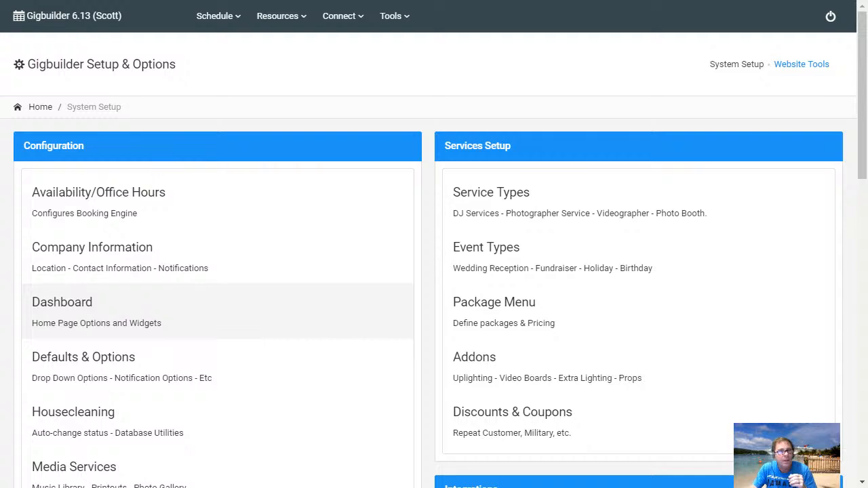
Open the Company Information setup and review the email name and email address fields under System Notifications
click(93, 252)
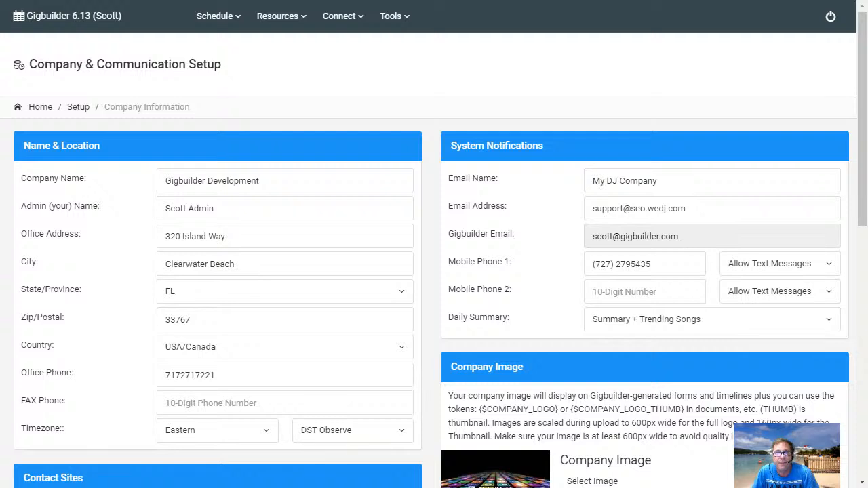
drag(658, 181, 593, 180)
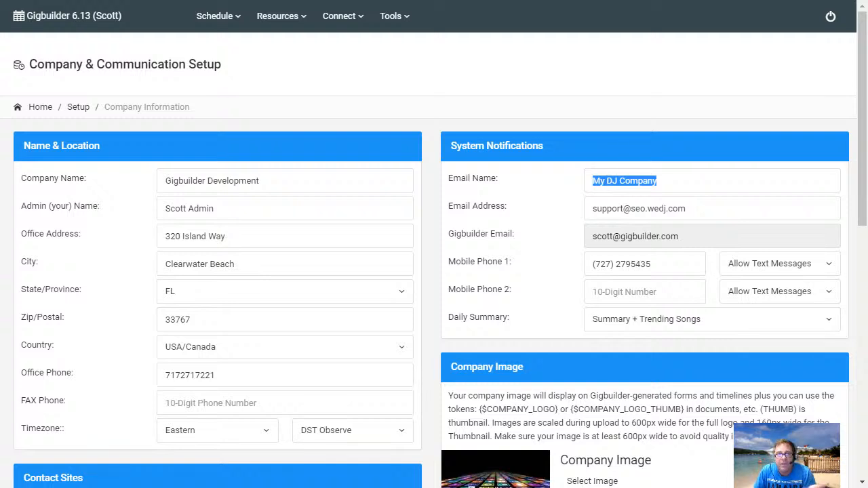
click(593, 209)
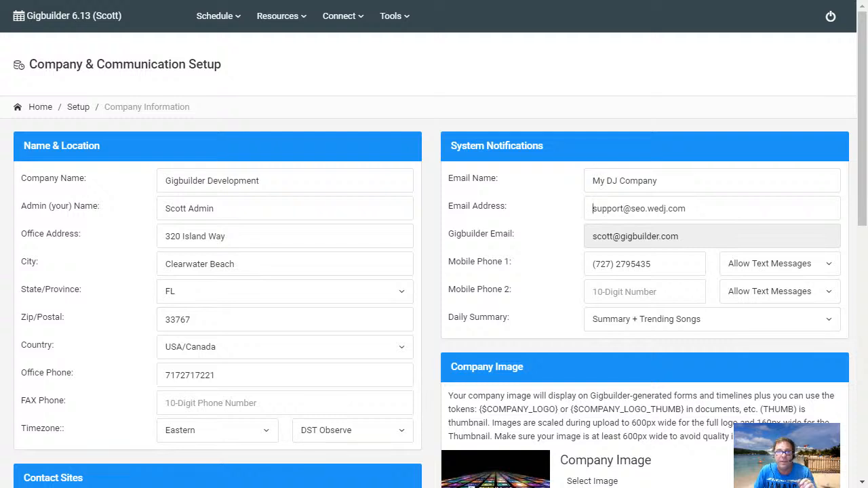
key(Tab)
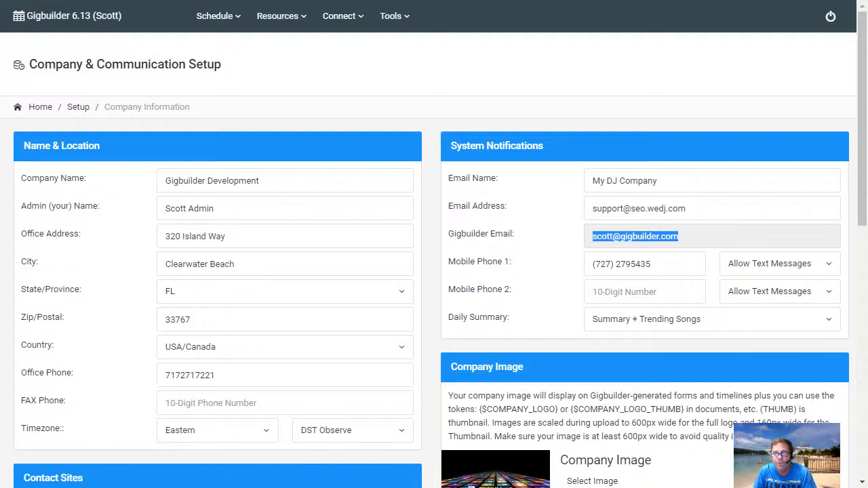
Review the text message choices for Mobile Phone 1 and select Allow Text Messages
click(780, 264)
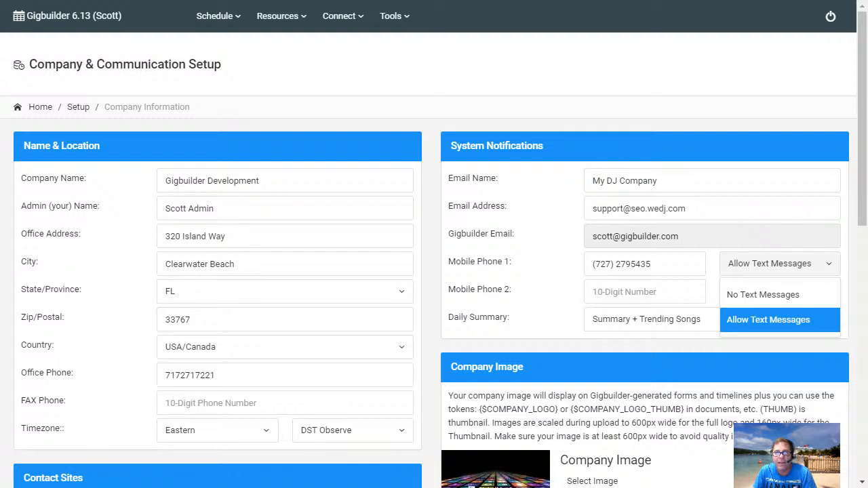
click(780, 264)
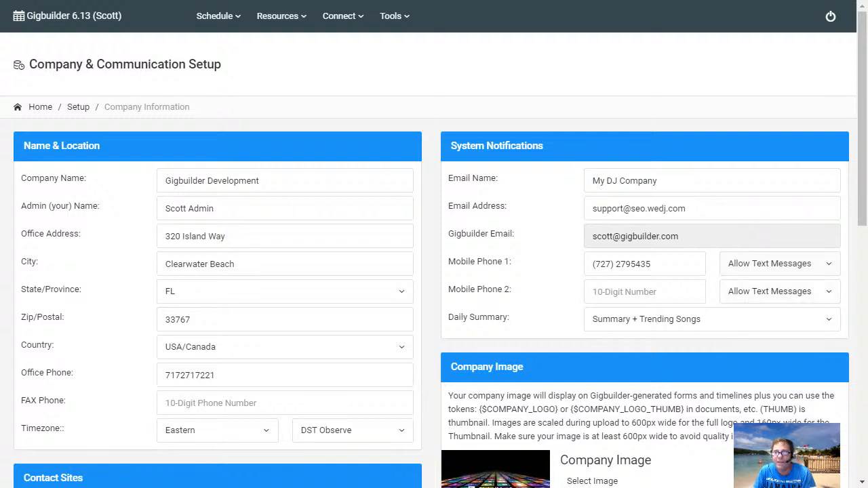
click(780, 264)
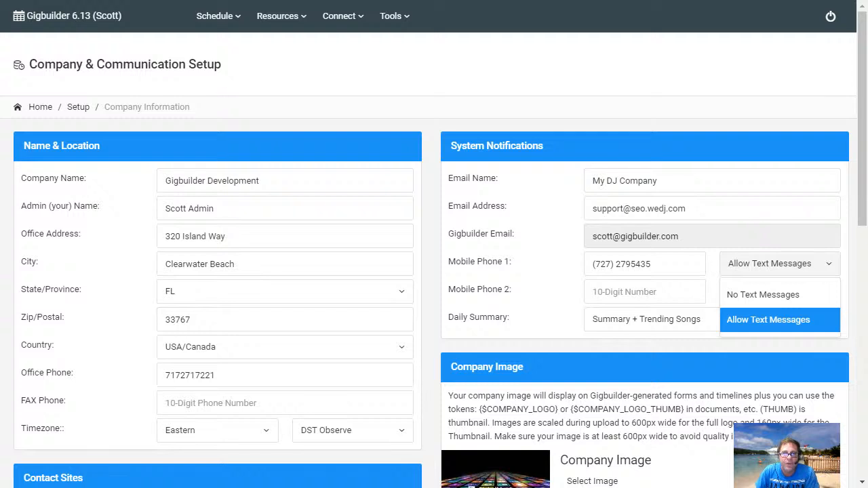
click(769, 320)
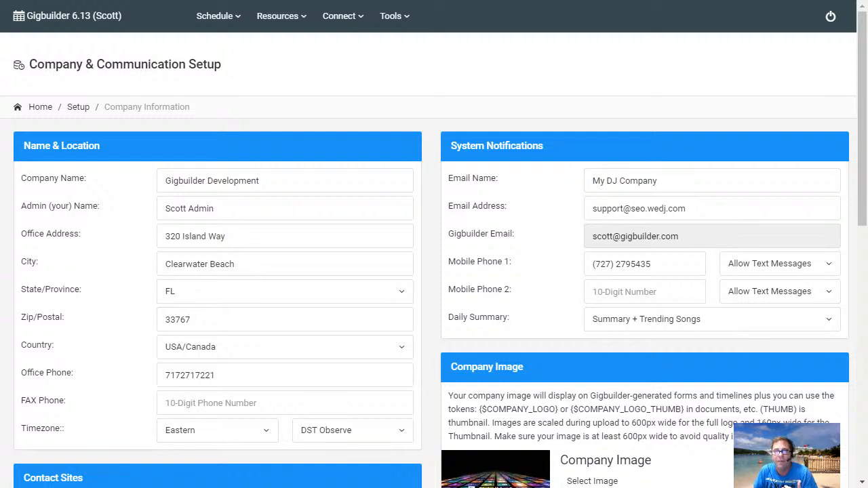
Set the Daily Summary notification to Summary + Trending Songs
click(713, 320)
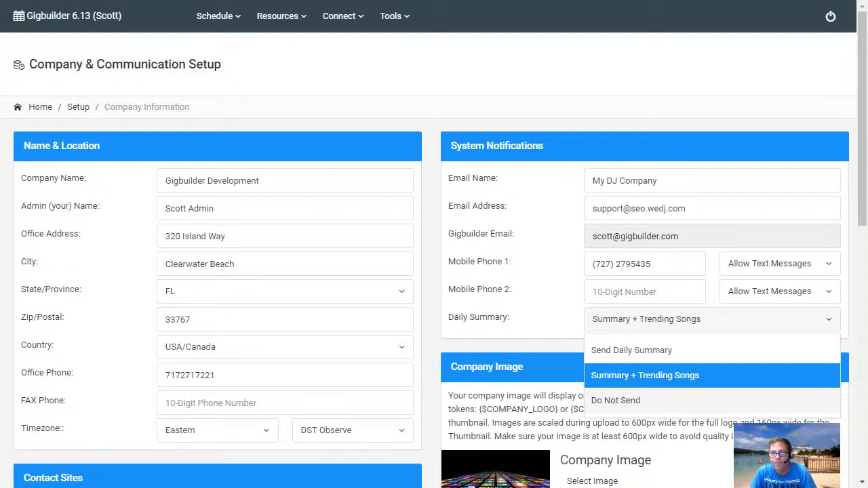
click(645, 376)
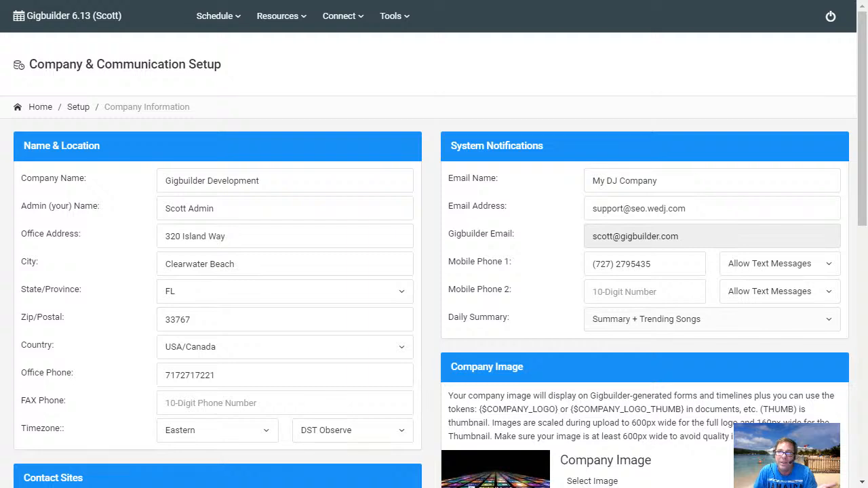
Preview the Cursive DJ Lighting company image and switch the selection back to Current Uploaded Image
scroll(435, 271, down, 3)
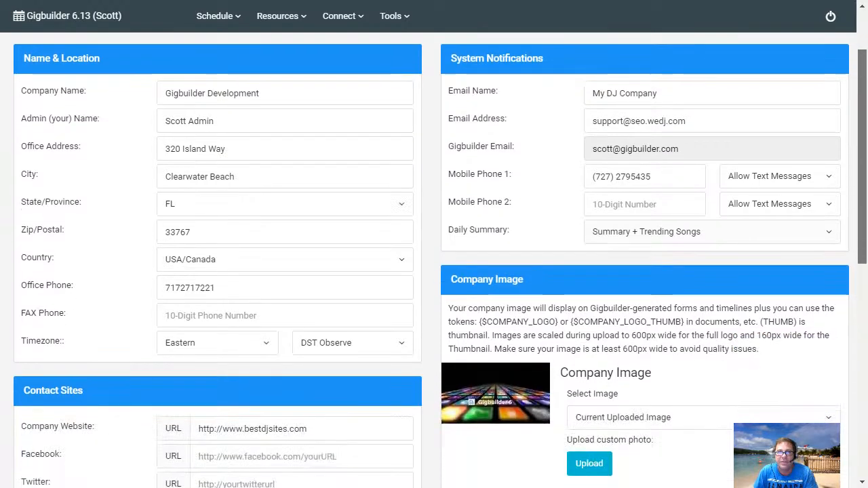
scroll(434, 271, down, 1)
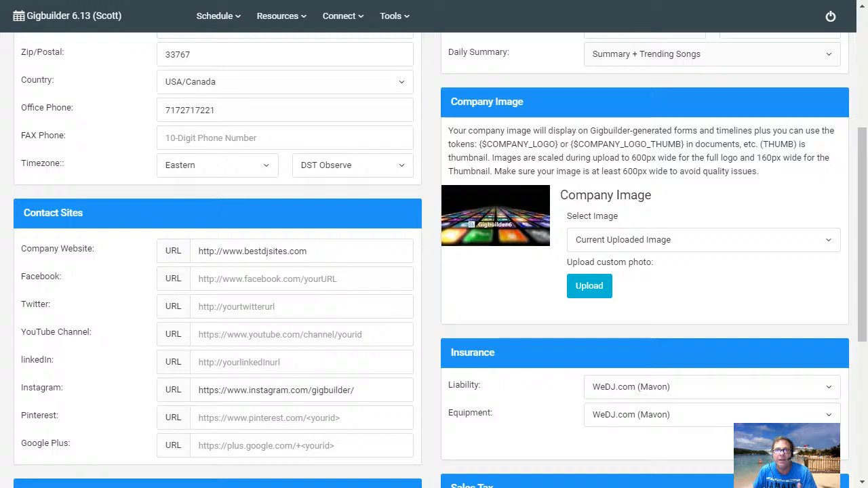
click(704, 239)
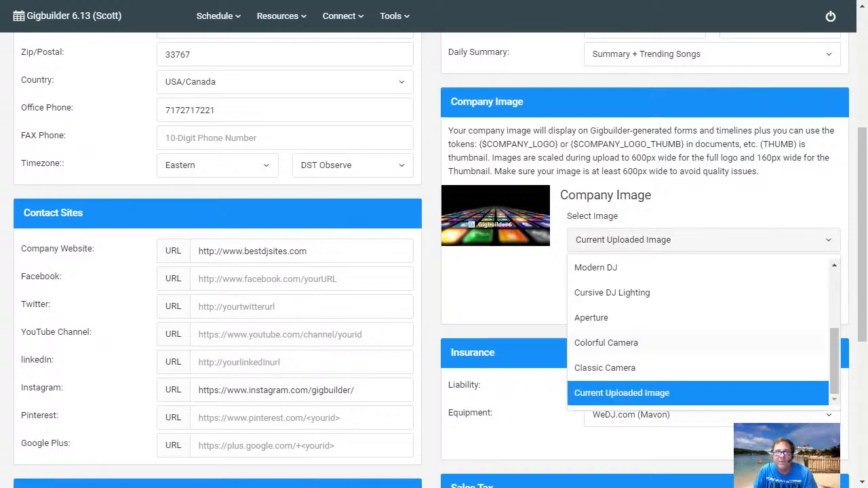
click(612, 292)
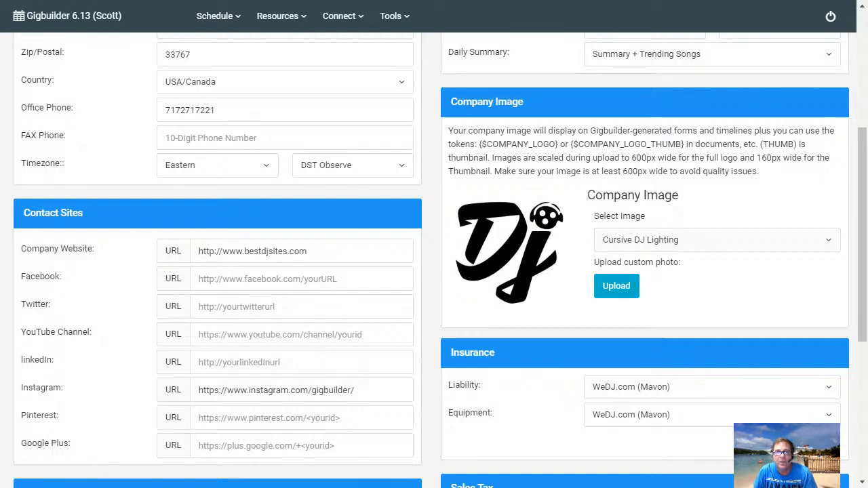
click(679, 240)
click(649, 394)
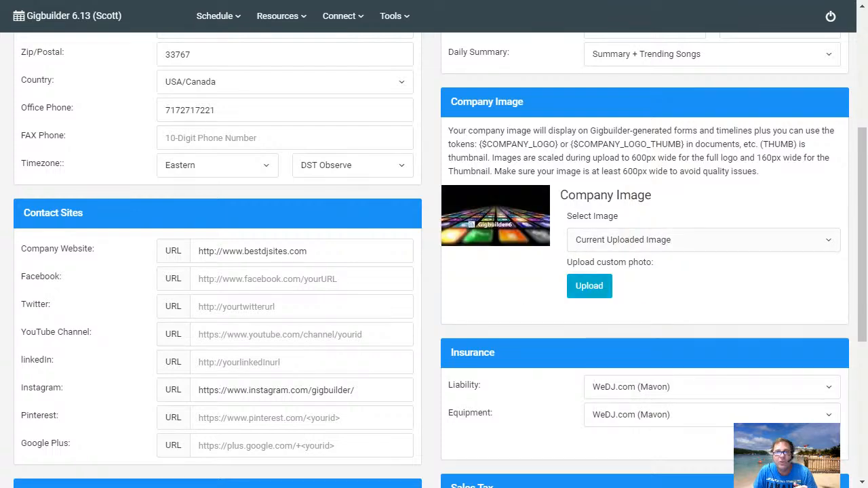
View the company image upload dialog, and review the Company Website and remaining company settings down to SMS Settings
click(589, 286)
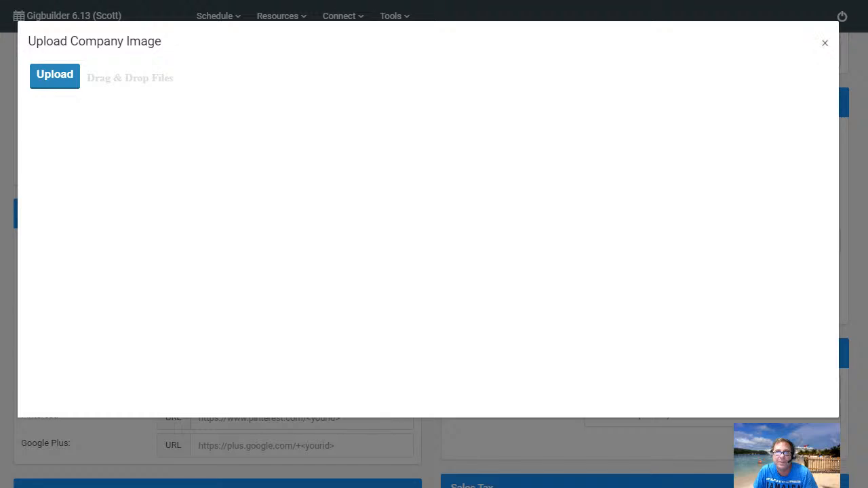
click(825, 43)
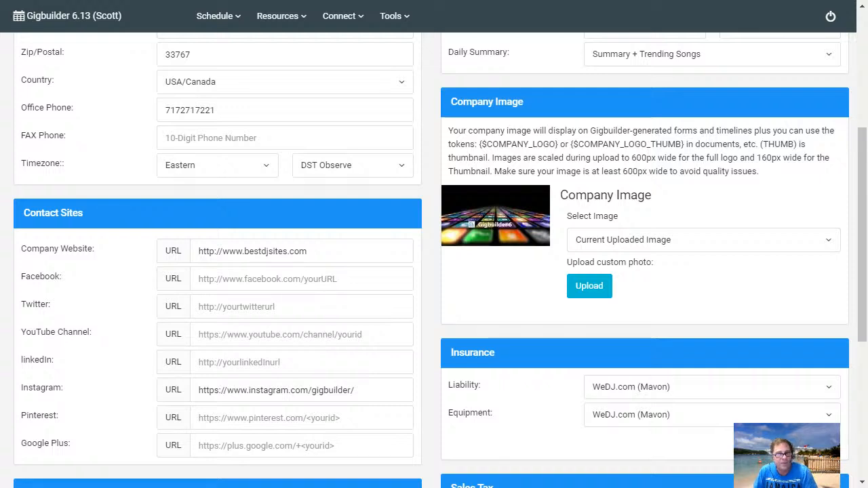
triple_click(252, 251)
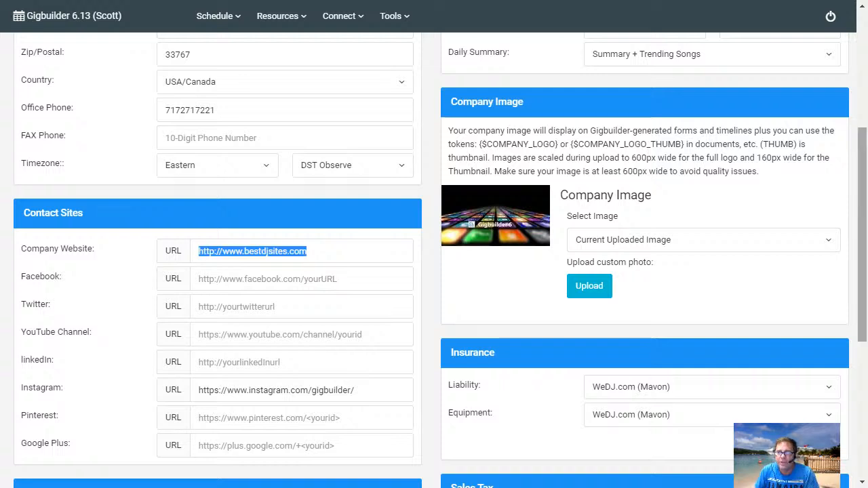
scroll(434, 271, down, 2)
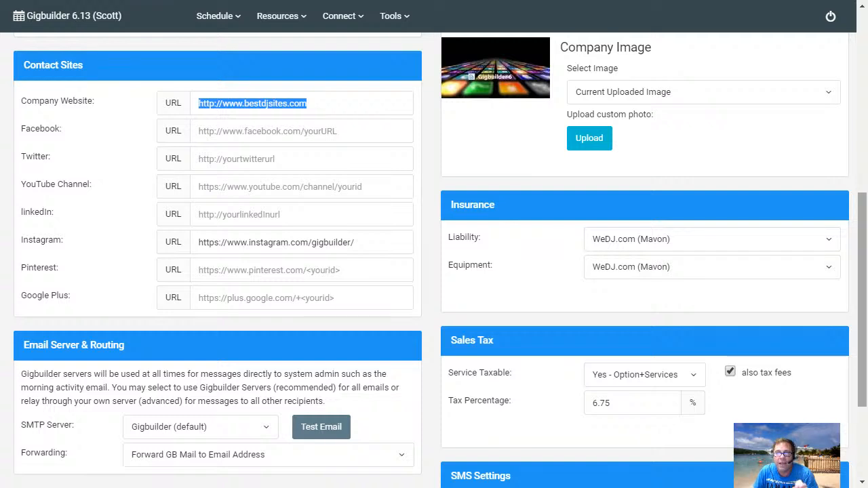
scroll(434, 260, down, 3)
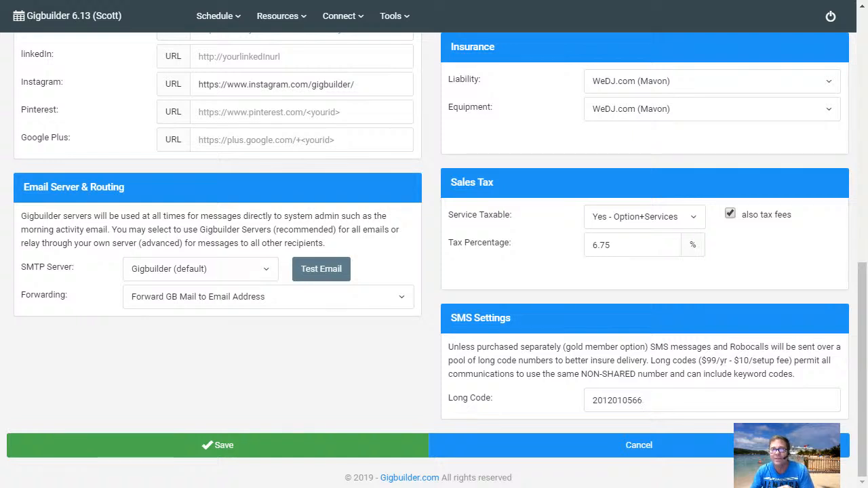
Clear the Long Code under SMS Settings and save the company information
key(ctrl+a)
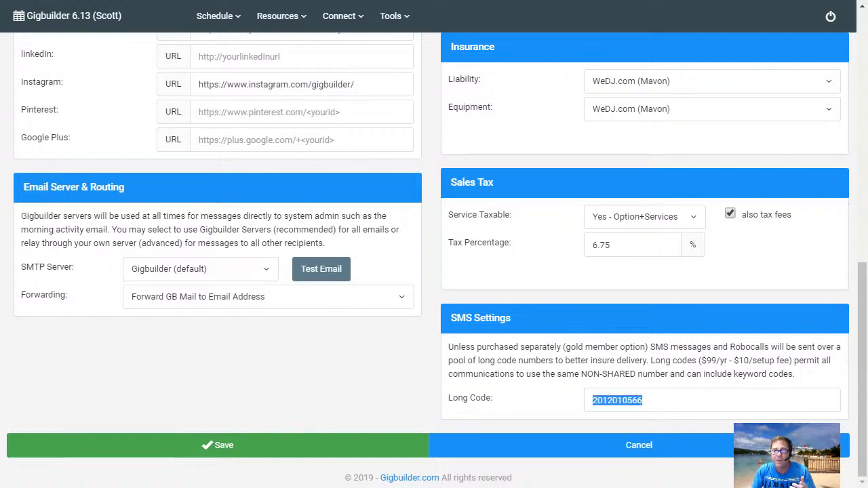
key(BackSpace)
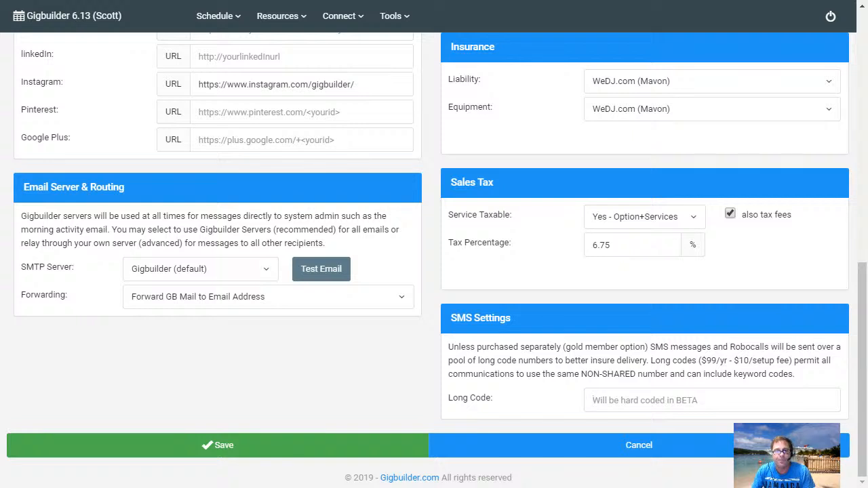
key(Return)
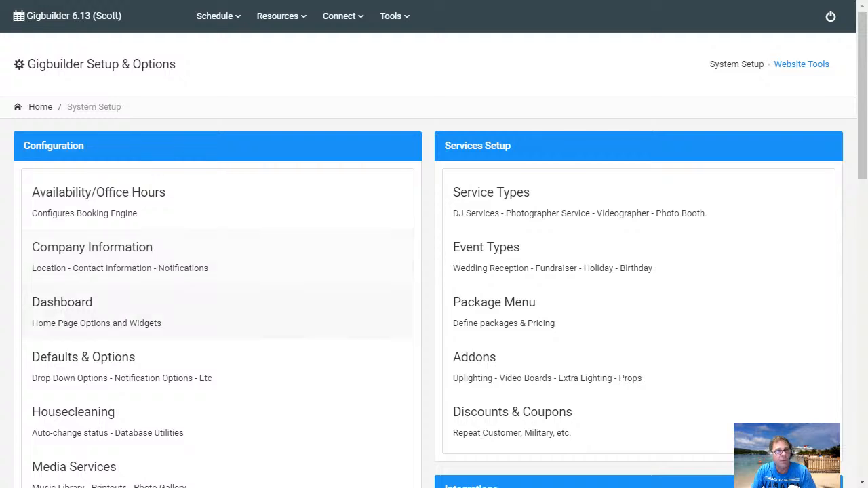
Open the Dashboard setup briefly and look over the calendar and event widgets on the home dashboard
click(62, 305)
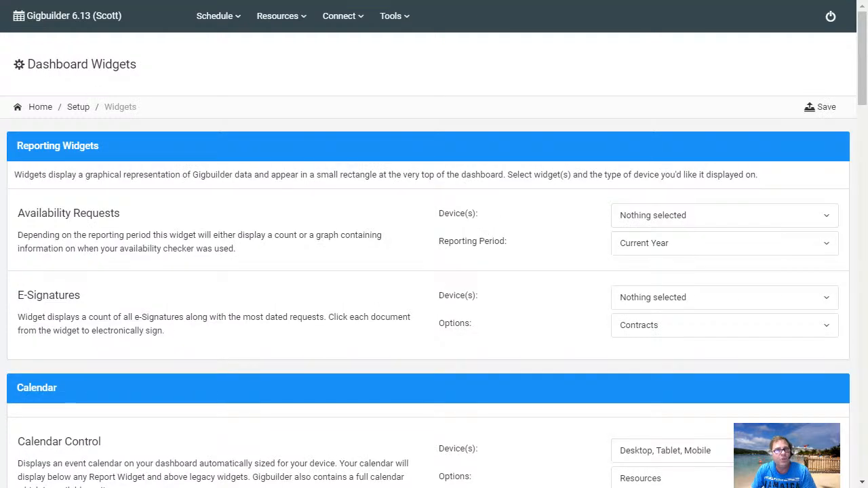
click(40, 107)
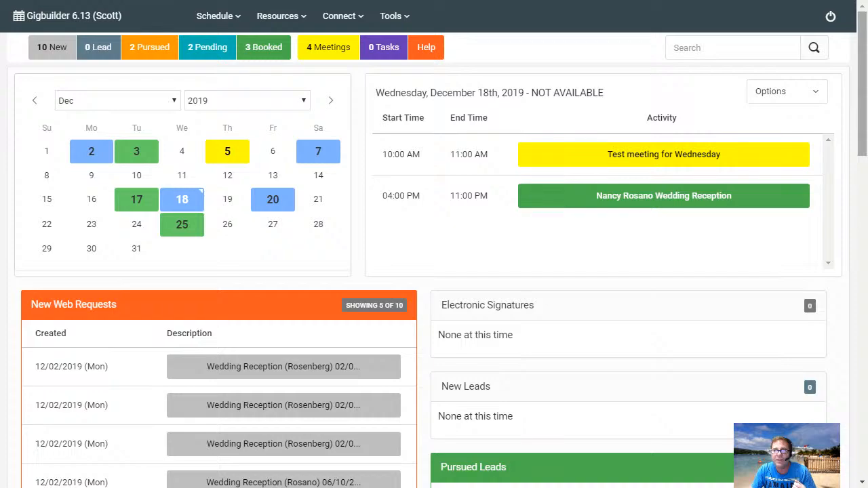
scroll(435, 271, down, 9)
scroll(434, 271, down, 5)
scroll(435, 271, up, 15)
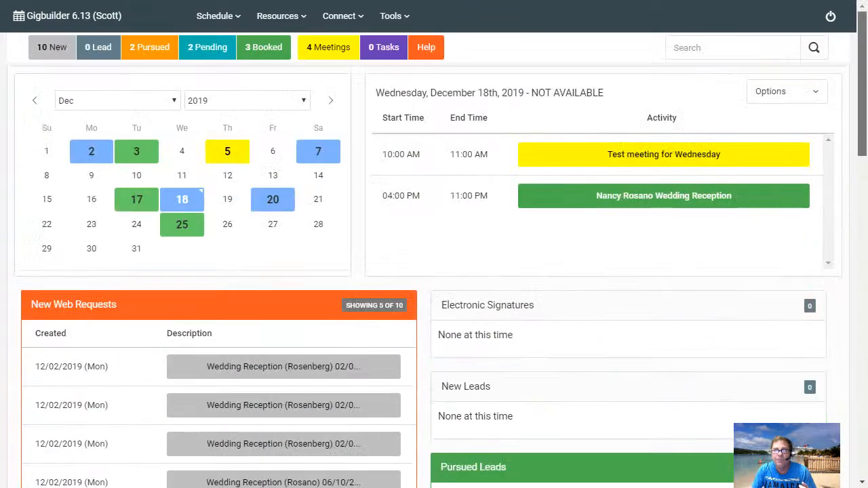
Return to System Configuration and reopen the Dashboard Widgets setup
click(394, 15)
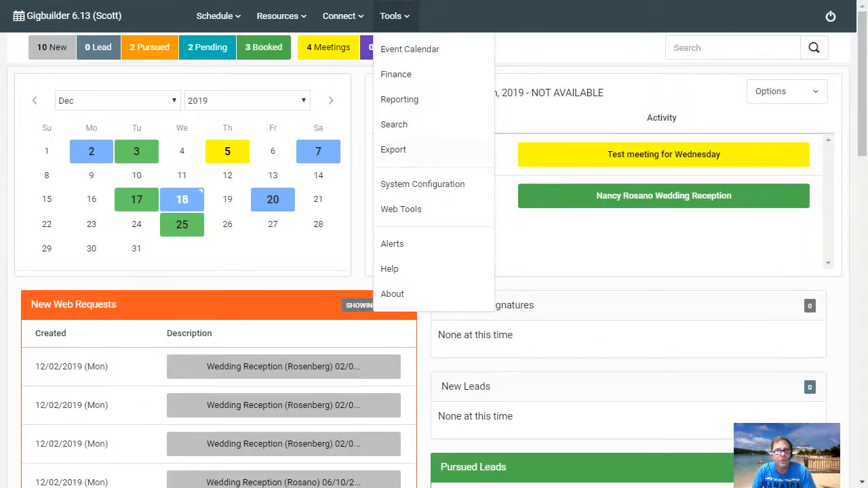
click(418, 182)
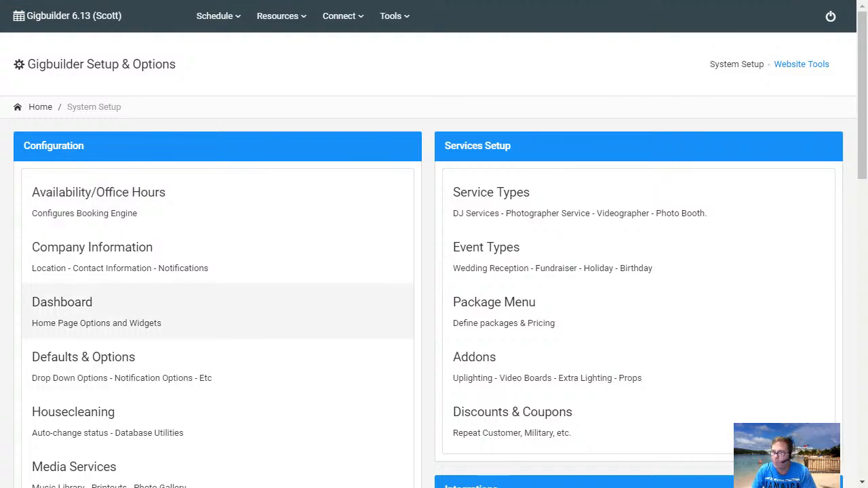
click(61, 302)
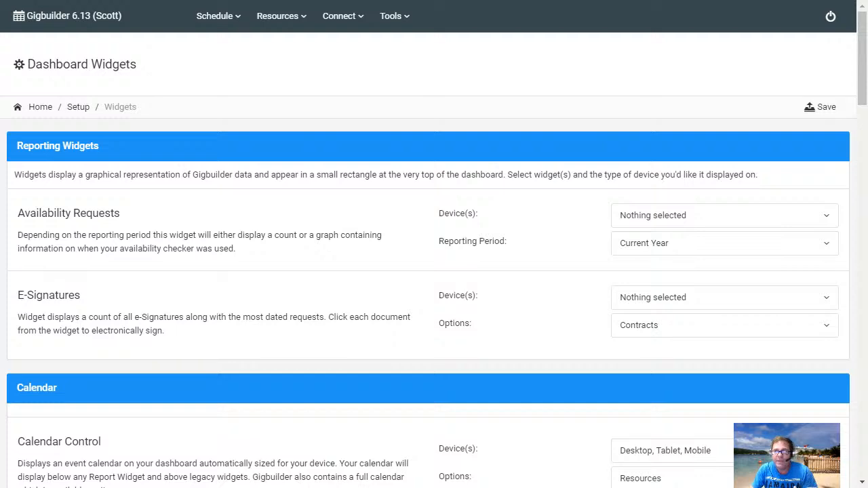
Examine the device choices and the Options setting available for the Calendar Control widget
drag(863, 58, 863, 95)
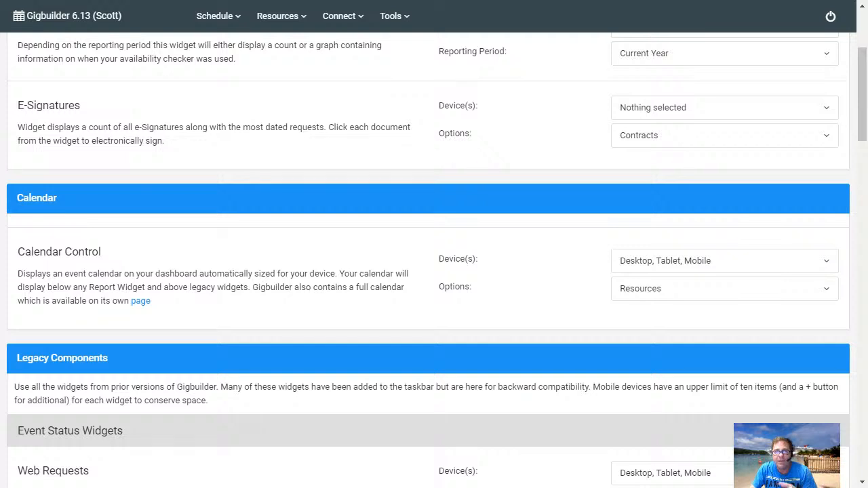
click(725, 261)
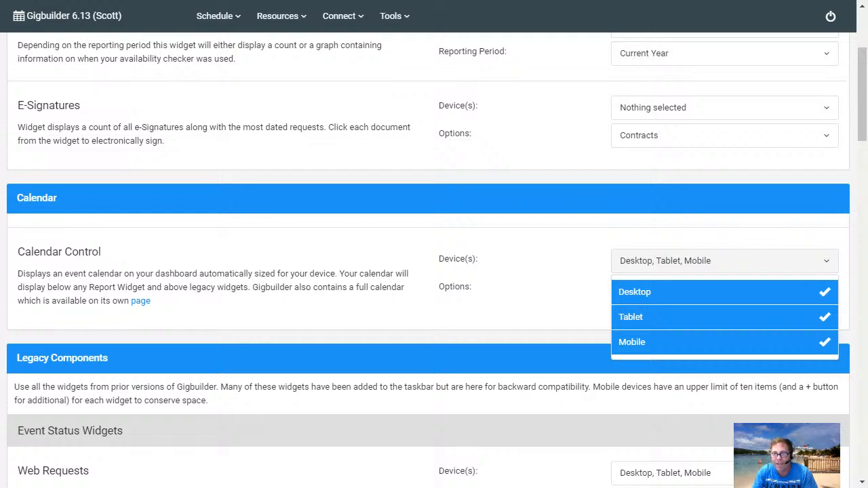
key(Escape)
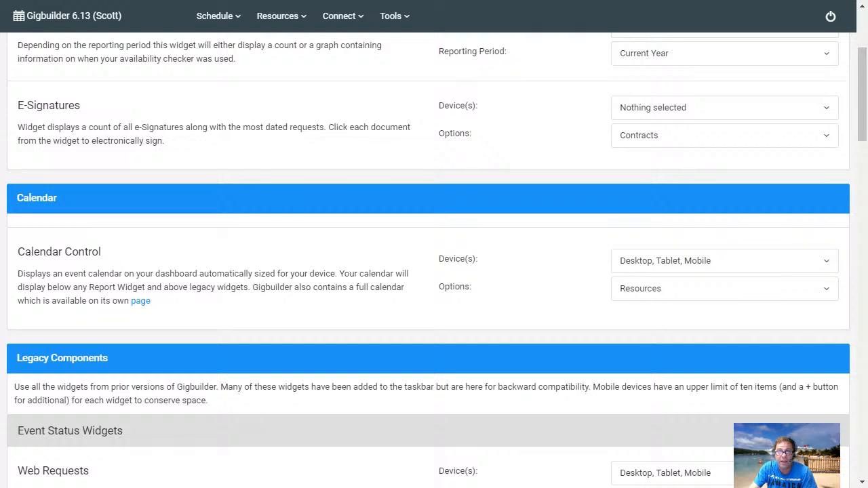
click(725, 261)
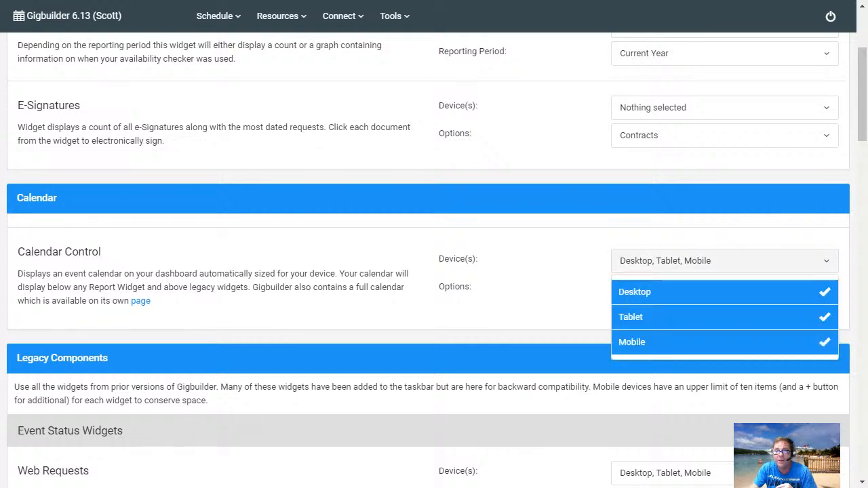
key(Escape)
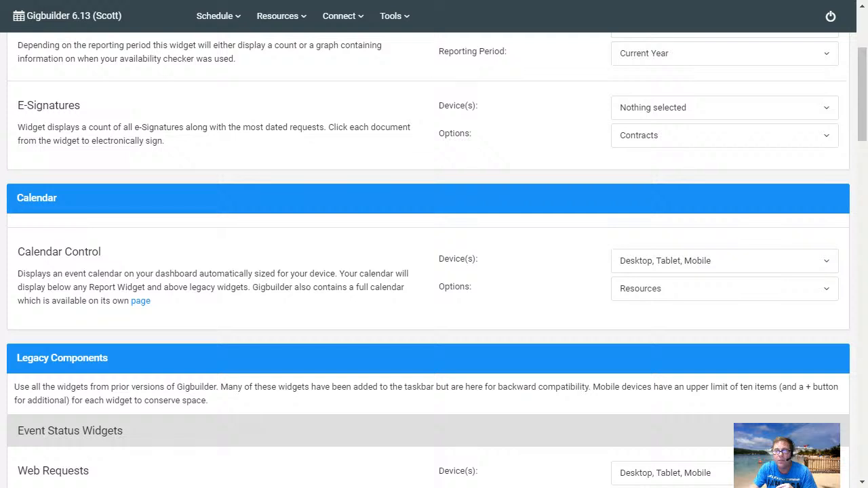
click(725, 289)
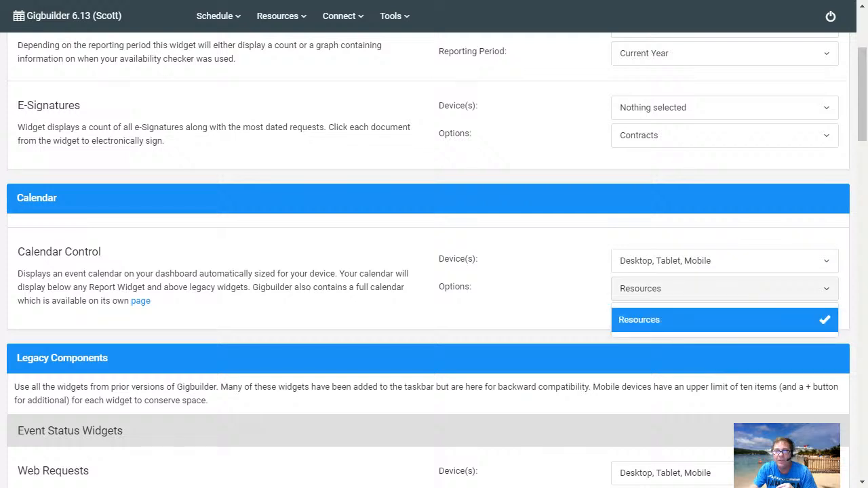
key(Escape)
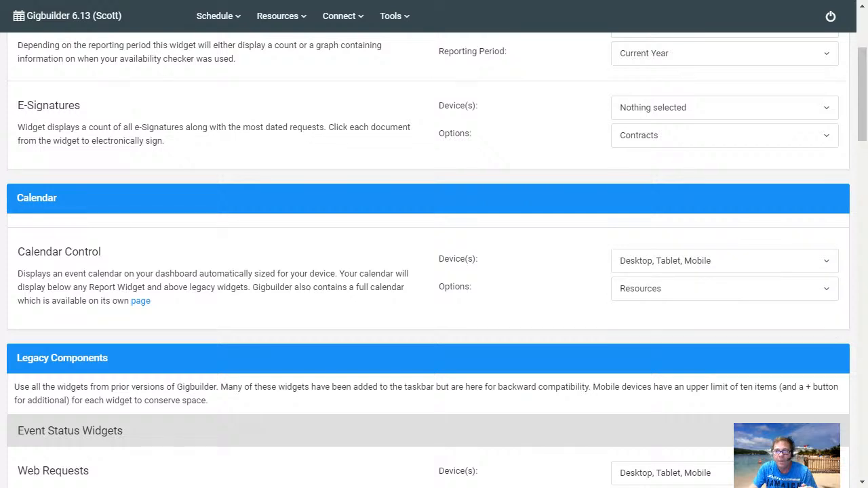
Review the Event Status Widgets under Legacy Components and inspect the device setting for Web Requests
scroll(434, 272, down, 5)
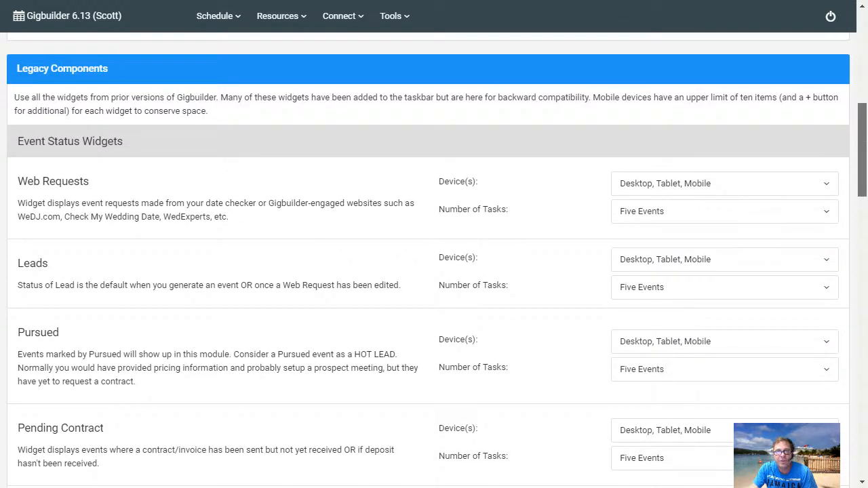
scroll(434, 272, down, 1)
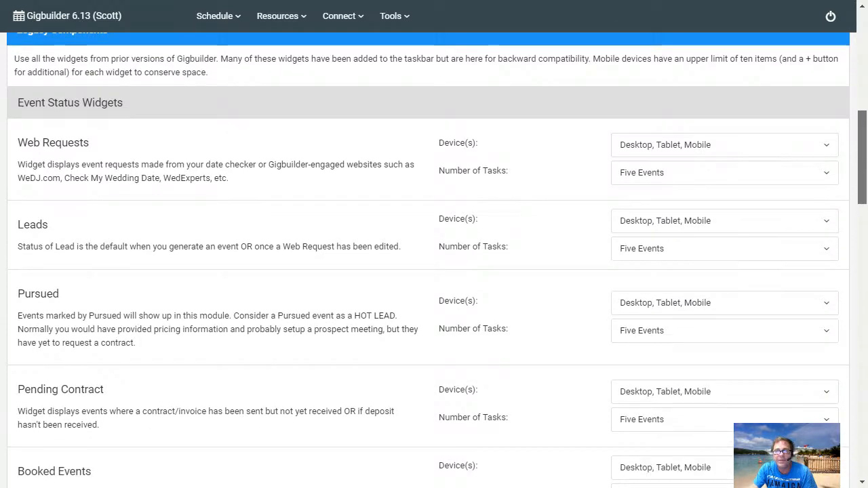
scroll(435, 271, down, 1)
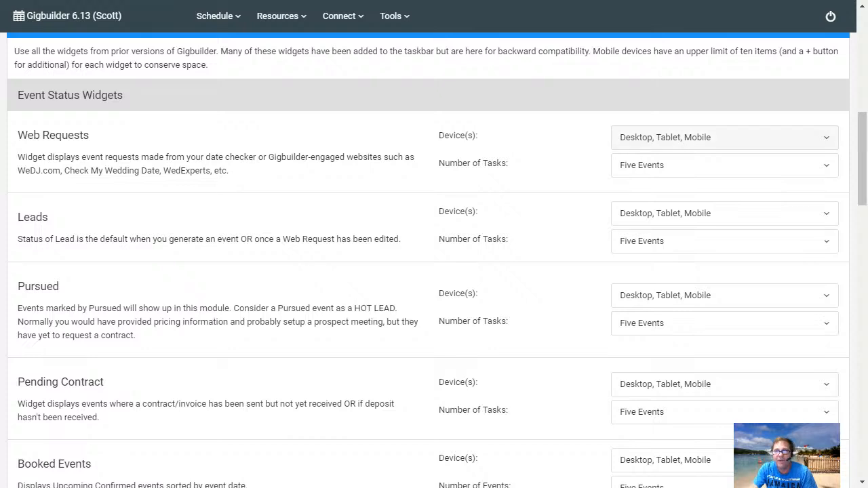
click(725, 137)
click(725, 137)
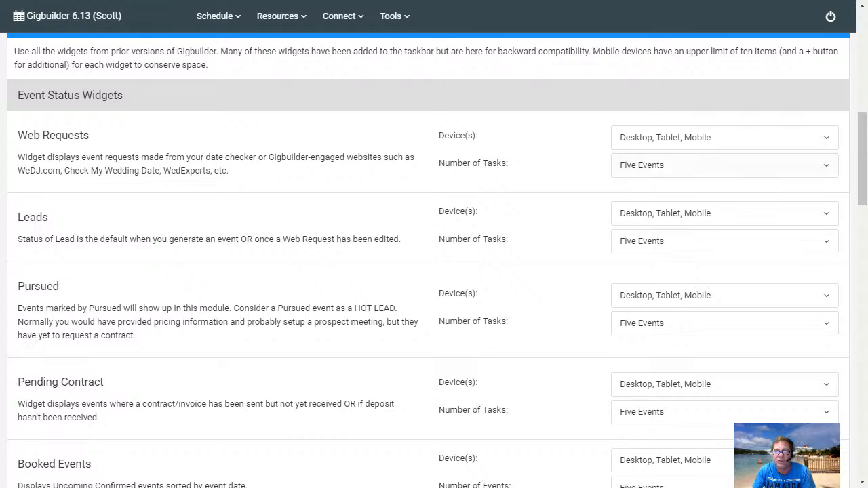
mouse_move(862, 159)
mouse_down()
mouse_move(862, 170)
mouse_move(862, 149)
mouse_up()
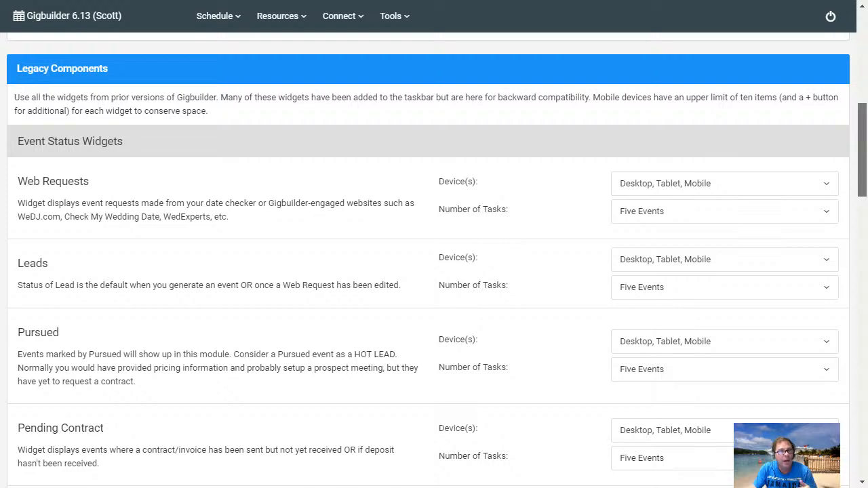
Look over the event status widgets from Leads to Recently Accessed and inspect the event-count and device choices for Booked Events
scroll(434, 272, down, 1)
scroll(434, 271, down, 2)
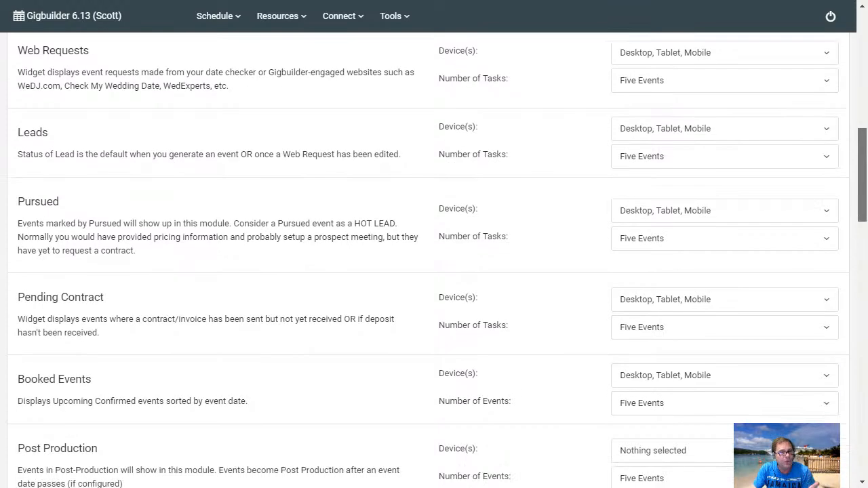
scroll(434, 271, down, 1)
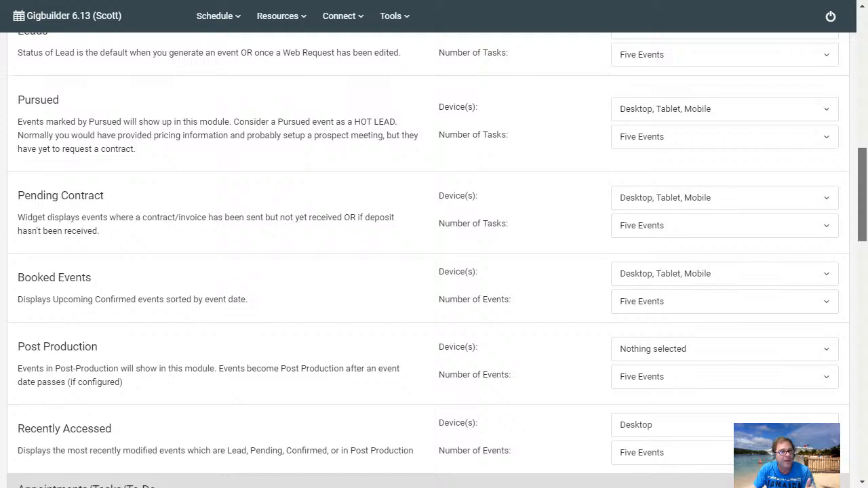
scroll(435, 271, down, 2)
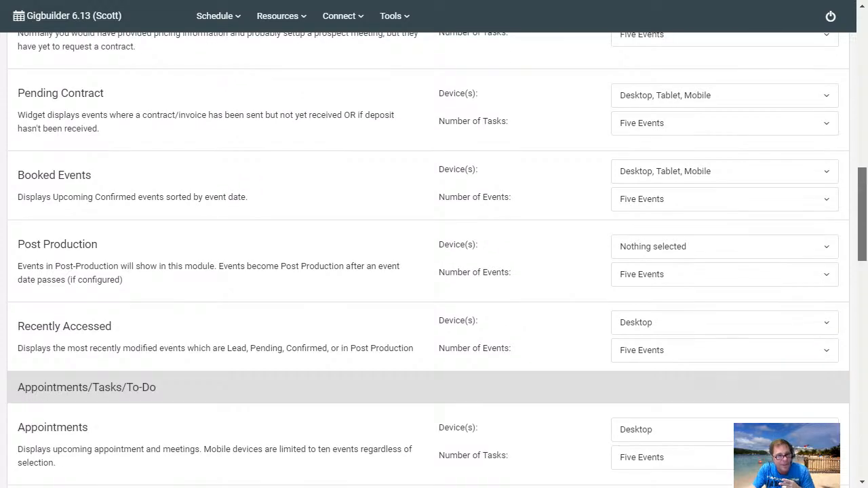
scroll(435, 271, up, 4)
scroll(435, 271, down, 2)
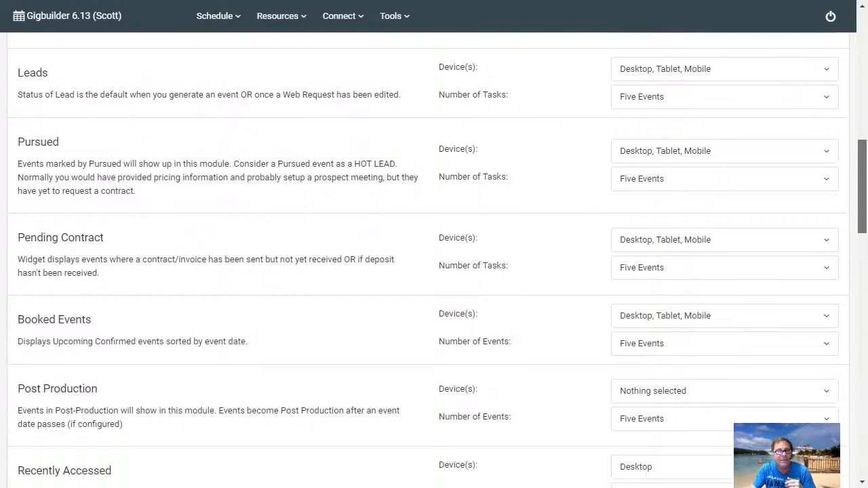
scroll(434, 271, up, 1)
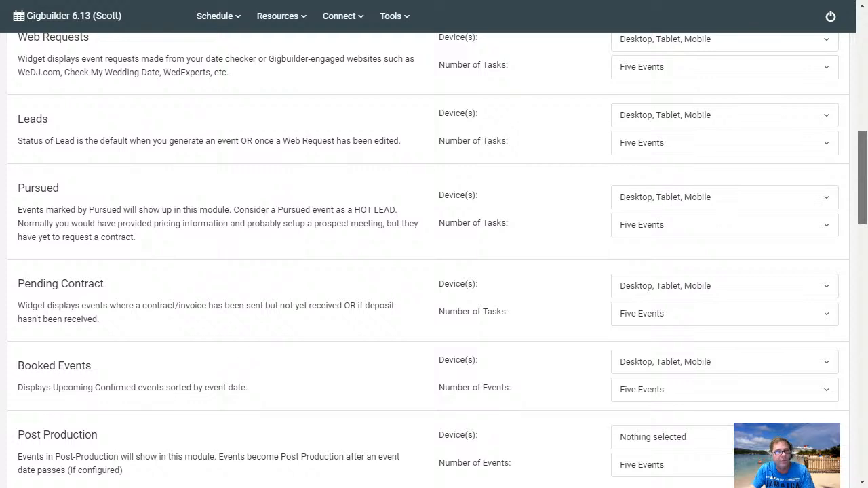
scroll(434, 271, down, 3)
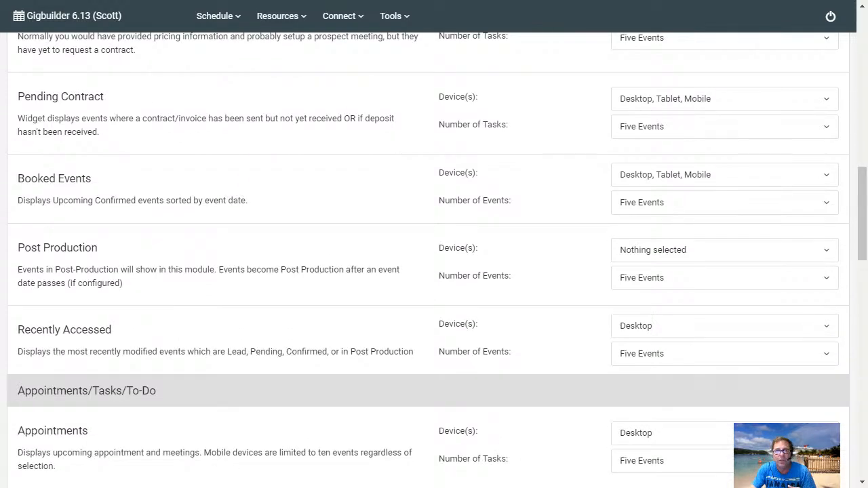
click(724, 203)
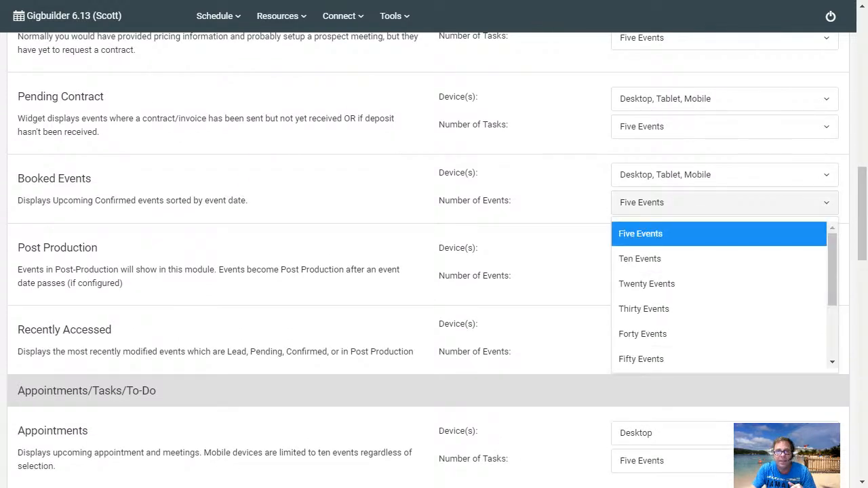
click(724, 175)
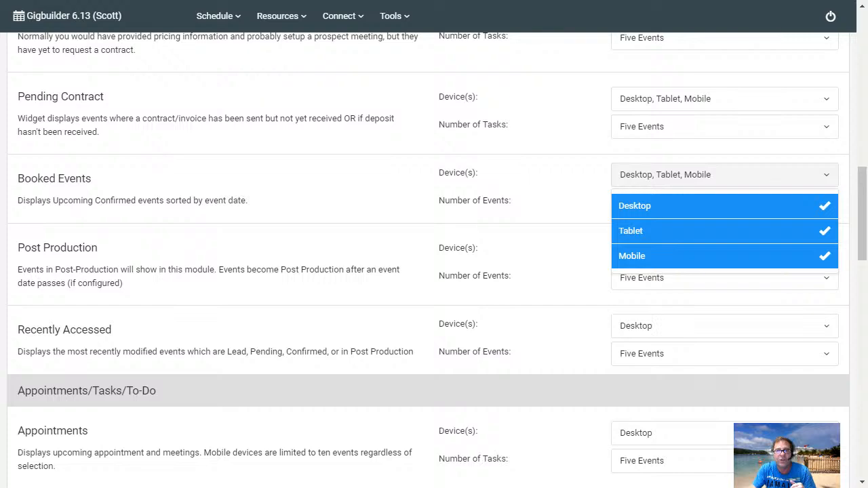
click(558, 204)
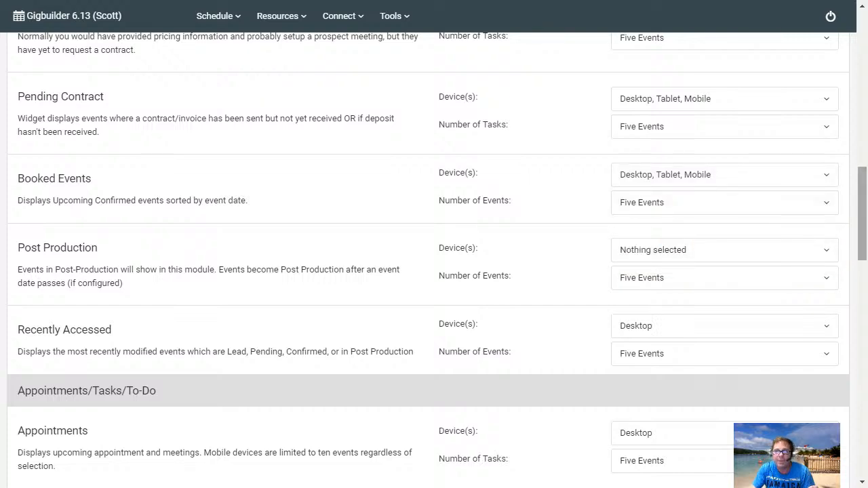
Review the Appointments/Tasks/To-Do widgets and the Misc. Controls, including Purchase Manager and Next Actions
drag(863, 214, 862, 273)
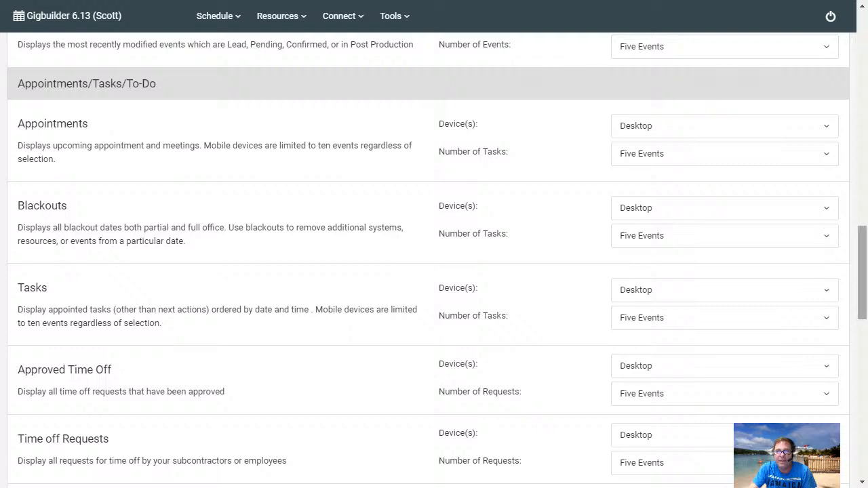
scroll(434, 260, down, 3)
drag(862, 312, 863, 324)
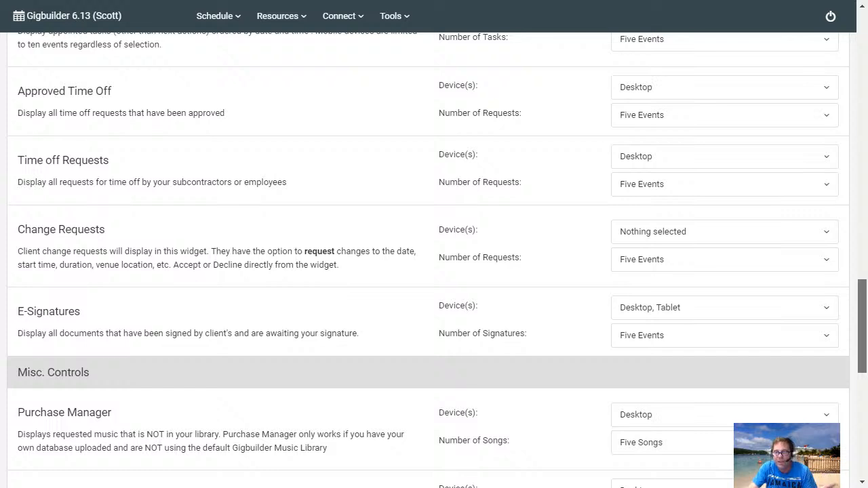
drag(862, 324, 862, 341)
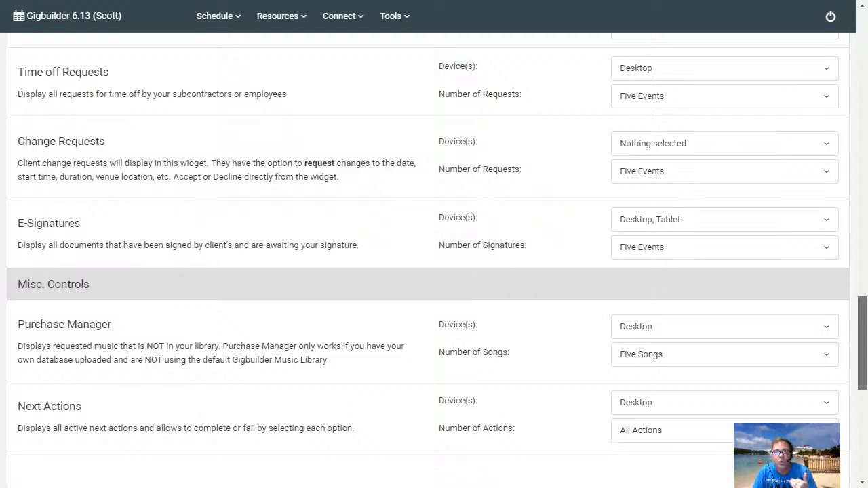
scroll(434, 257, down, 1)
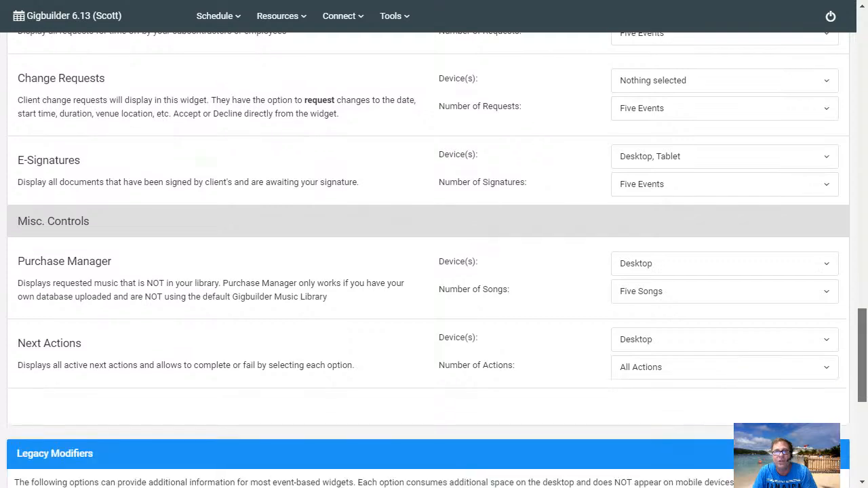
scroll(434, 261, down, 1)
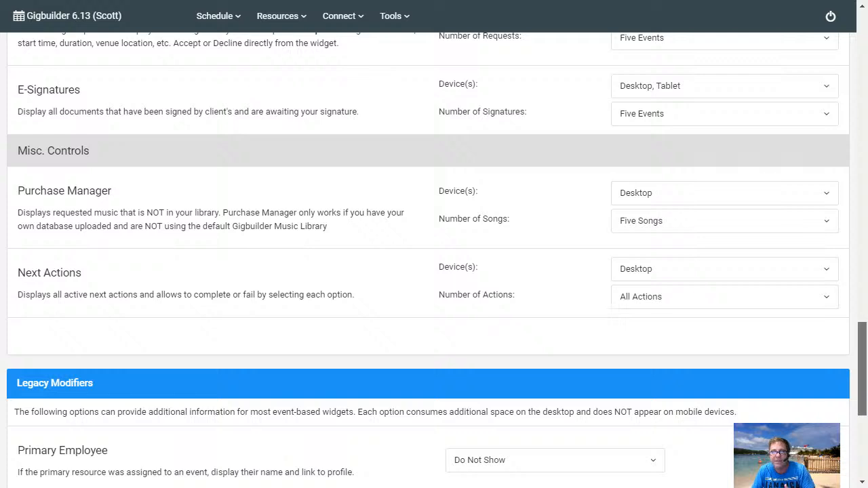
Review the Legacy Modifiers for employees, admin person and venue name, and save the dashboard widget setup
scroll(434, 261, down, 2)
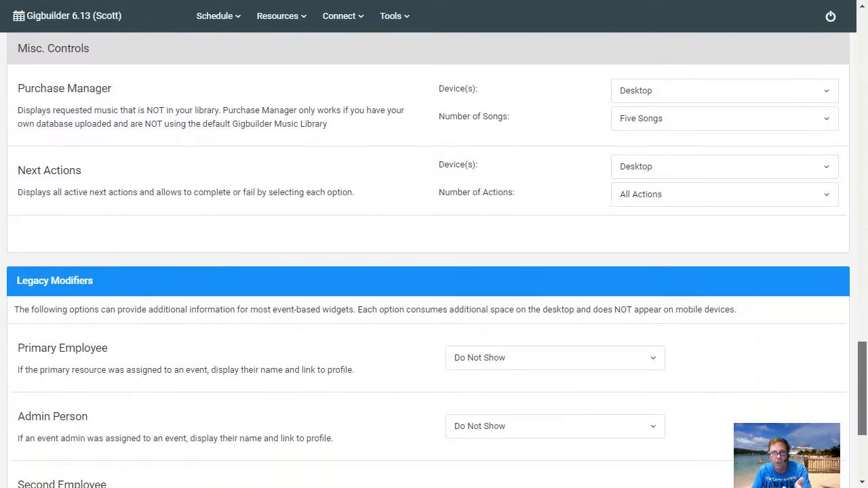
scroll(434, 261, down, 1)
scroll(434, 260, down, 2)
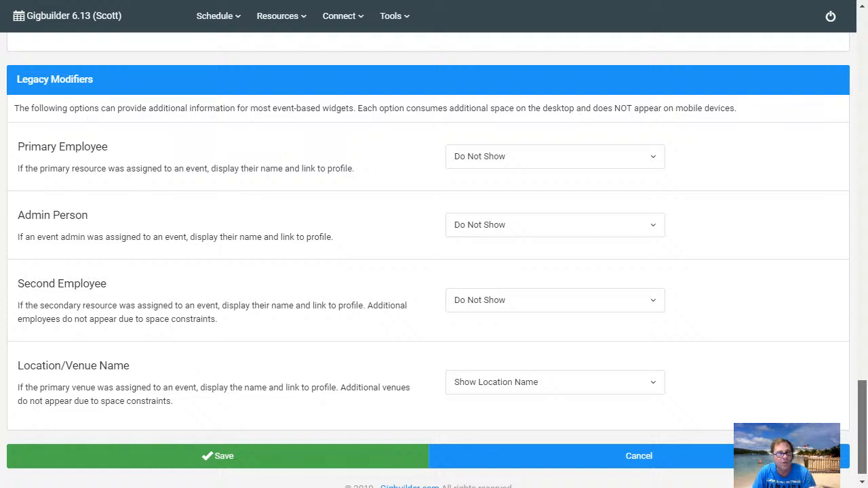
scroll(435, 264, down, 1)
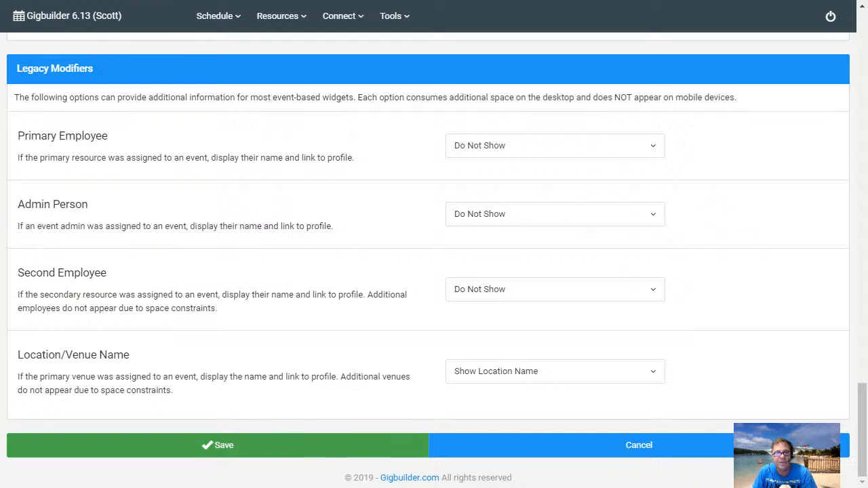
click(217, 445)
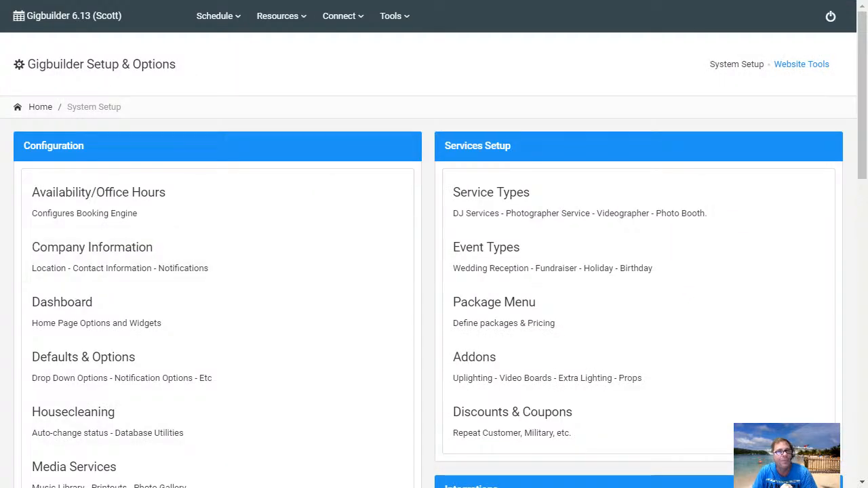
Return to the home dashboard and examine the calendar, event, appointment, Purchase Manager and Blackouts widgets
click(74, 15)
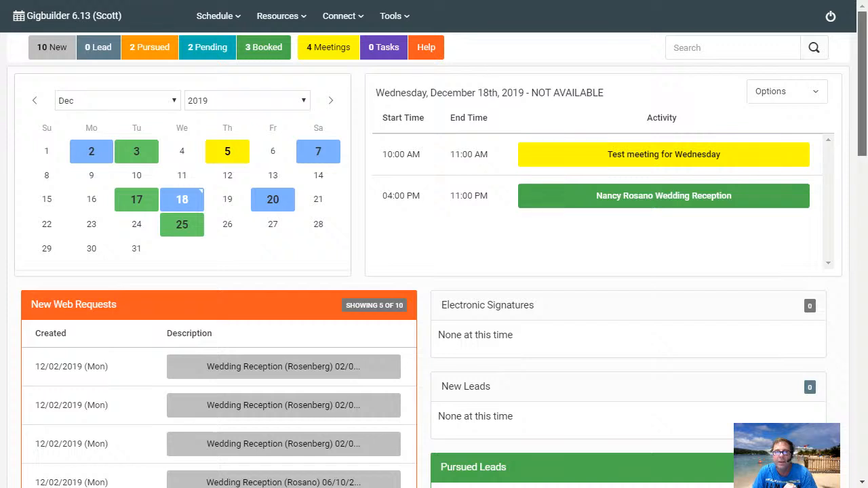
scroll(434, 260, down, 3)
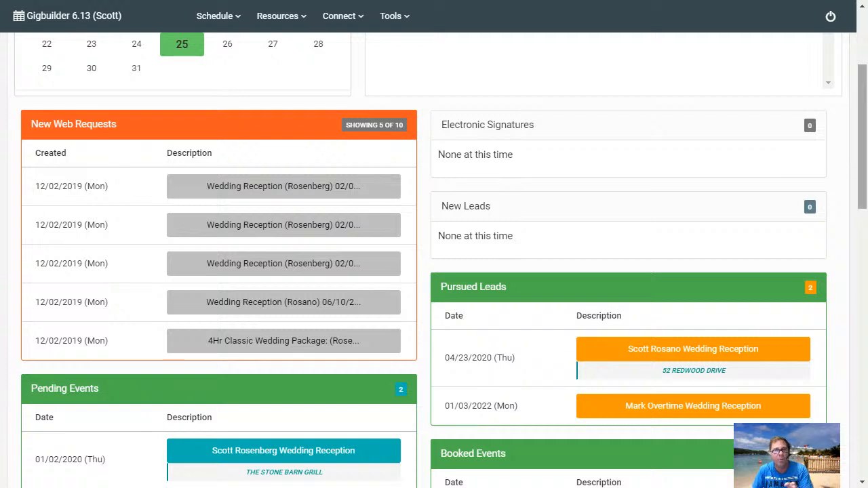
scroll(434, 261, down, 6)
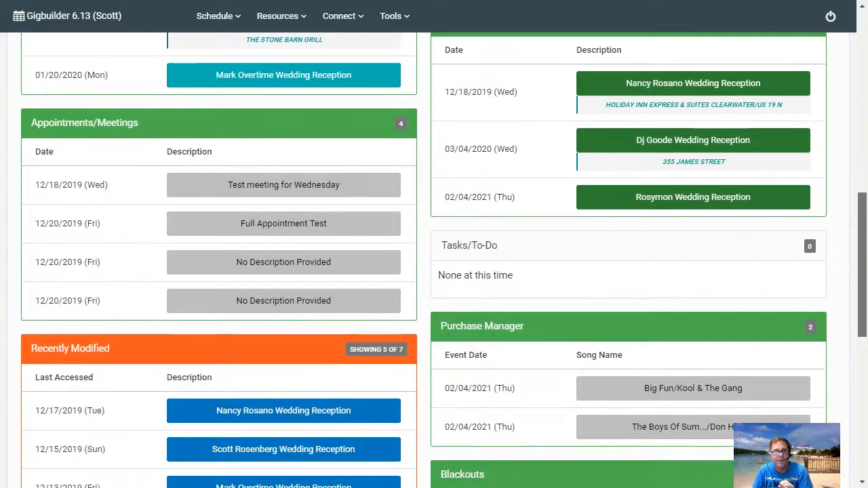
scroll(434, 261, down, 3)
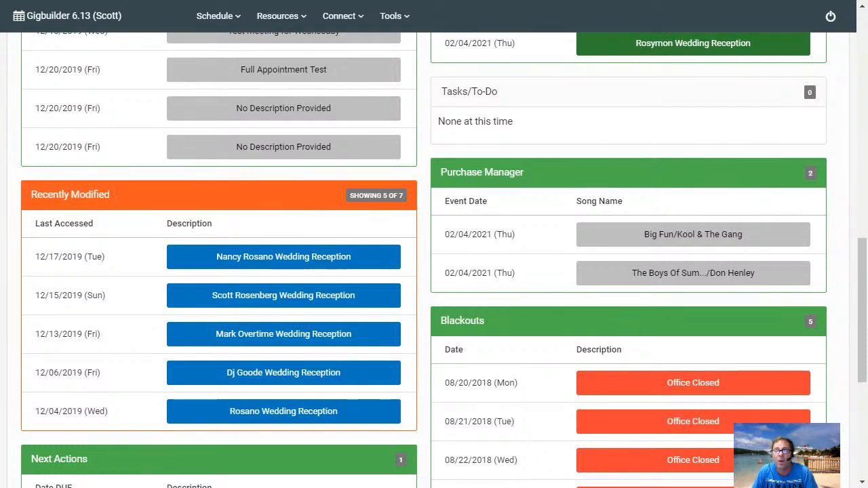
Visit System Configuration and look at the home dashboard's calendar in the narrow mobile layout
click(395, 16)
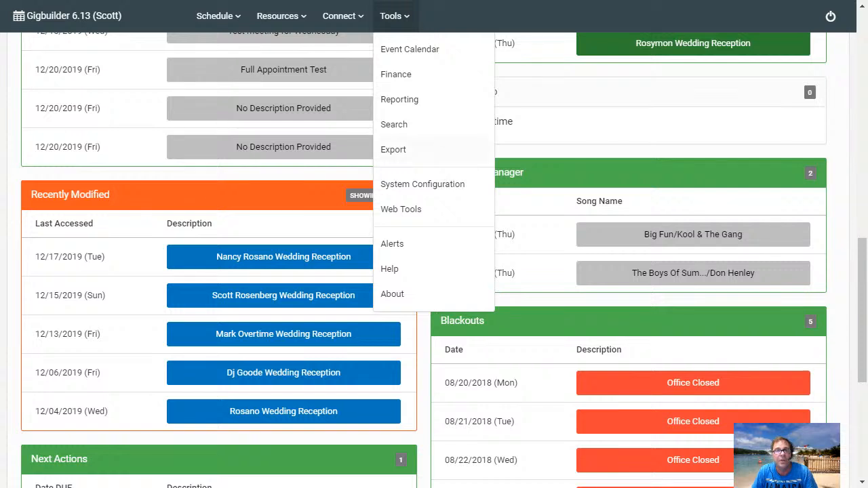
click(423, 184)
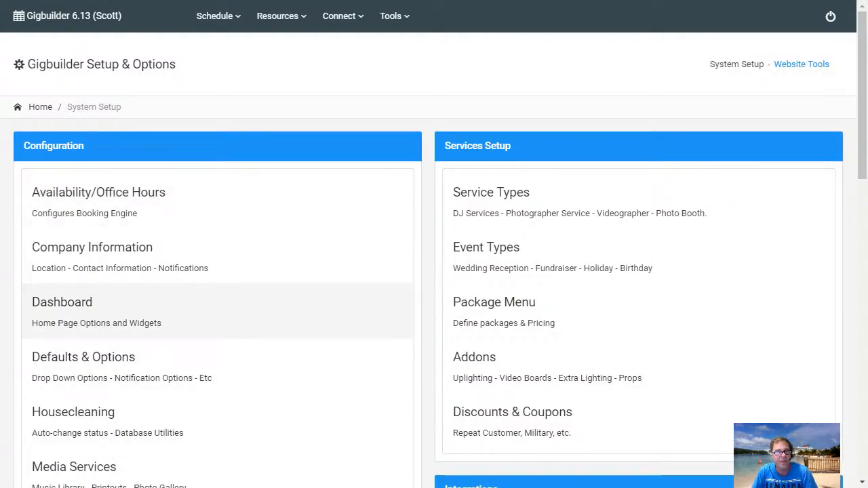
click(84, 360)
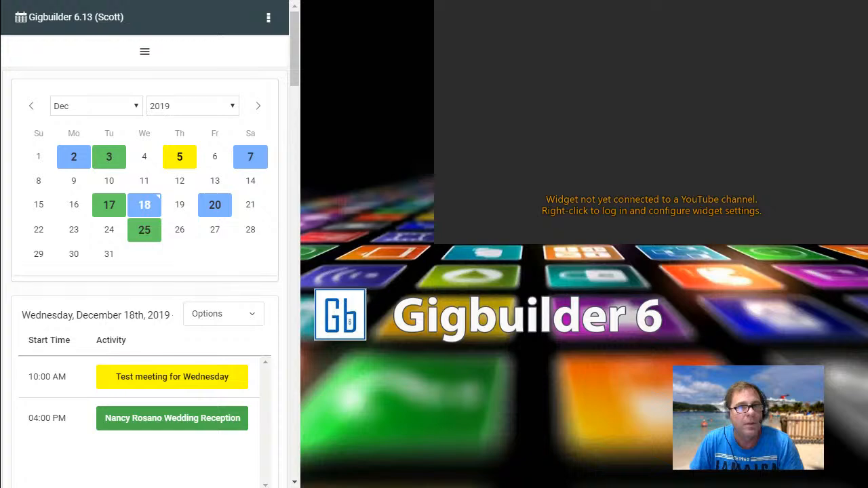
mouse_move(295, 49)
mouse_down()
mouse_move(294, 448)
mouse_move(294, 48)
mouse_up()
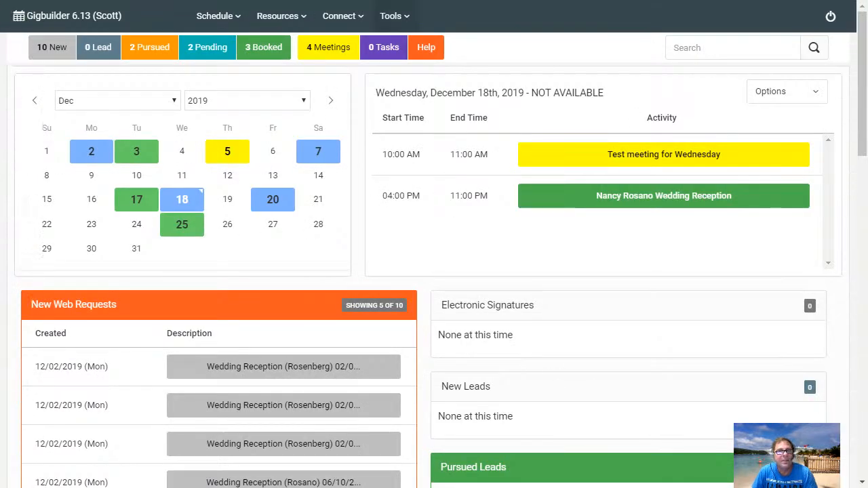
Open Defaults & Options in System Configuration and review the Event Deposits settings for type, amount and wording
click(395, 16)
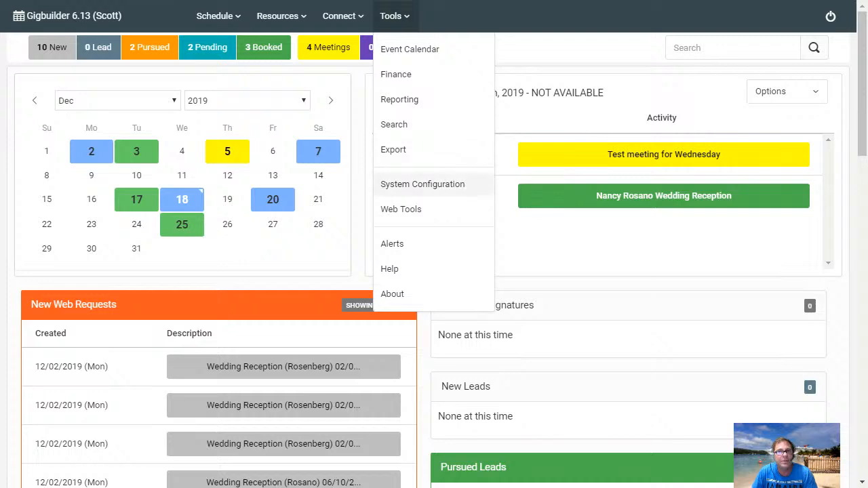
click(432, 182)
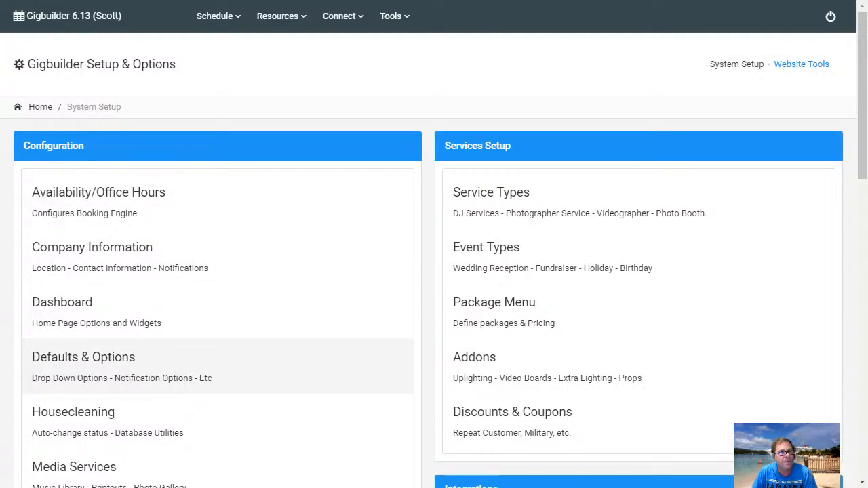
click(122, 363)
scroll(272, 305, down, 3)
scroll(434, 260, up, 3)
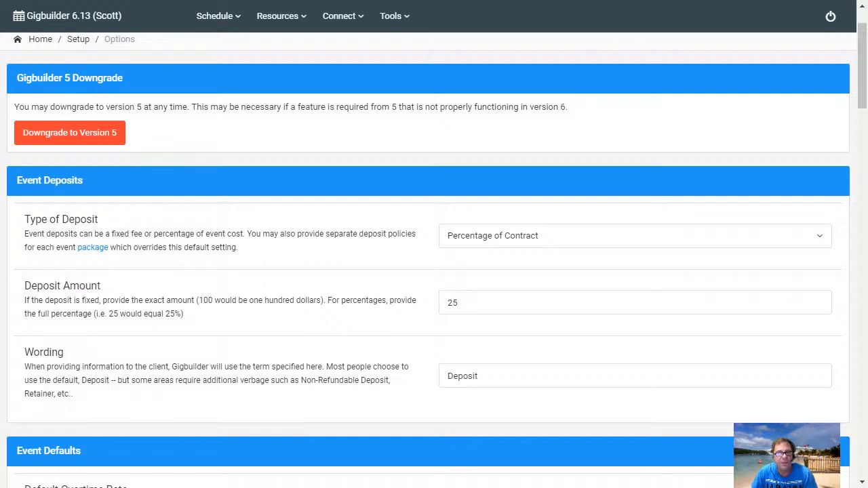
scroll(434, 261, down, 1)
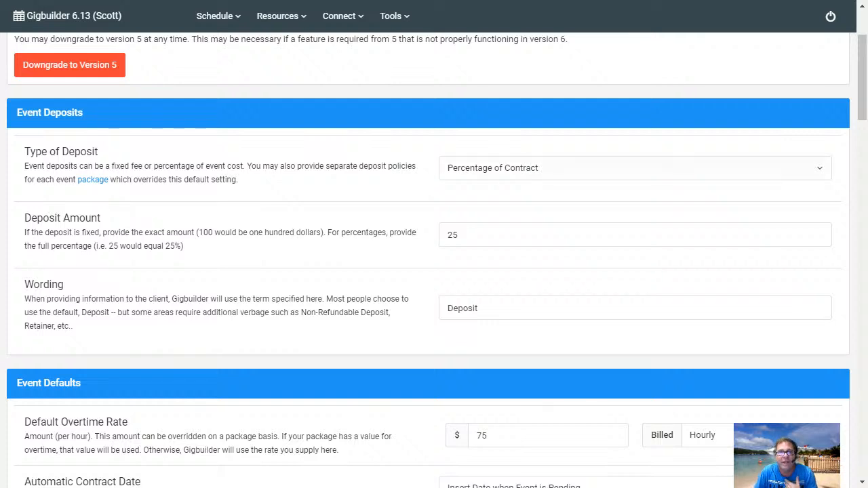
Change the event deposit type to Fixed Amount with a deposit amount of 100
click(635, 169)
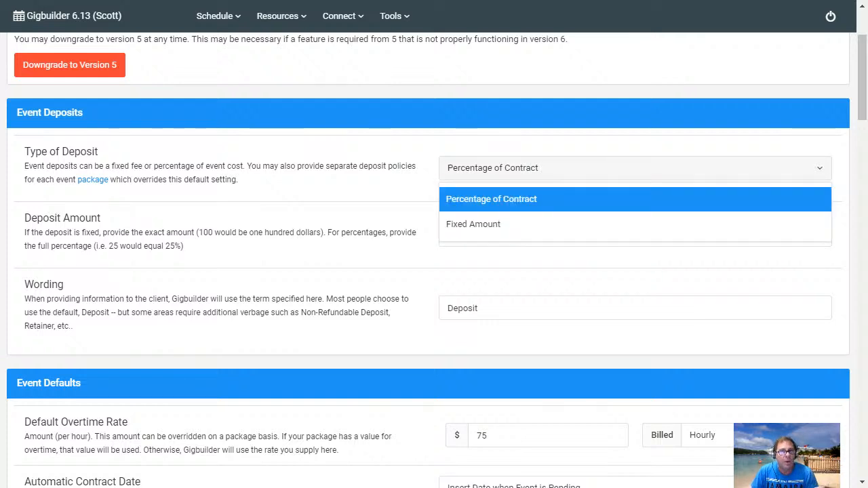
click(635, 224)
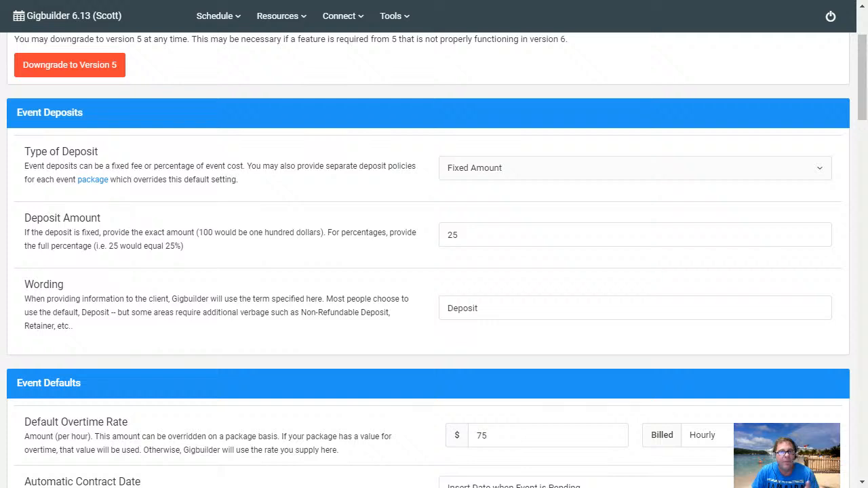
key(ctrl+a)
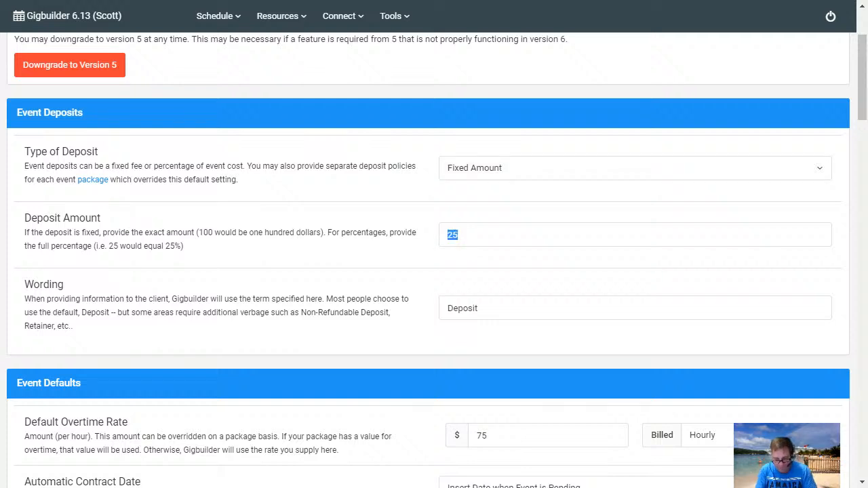
text(3)
key(BackSpace)
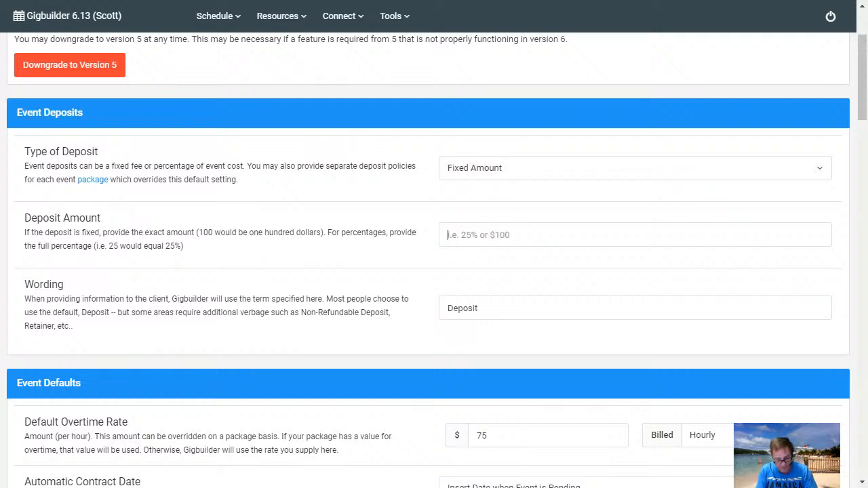
text(100)
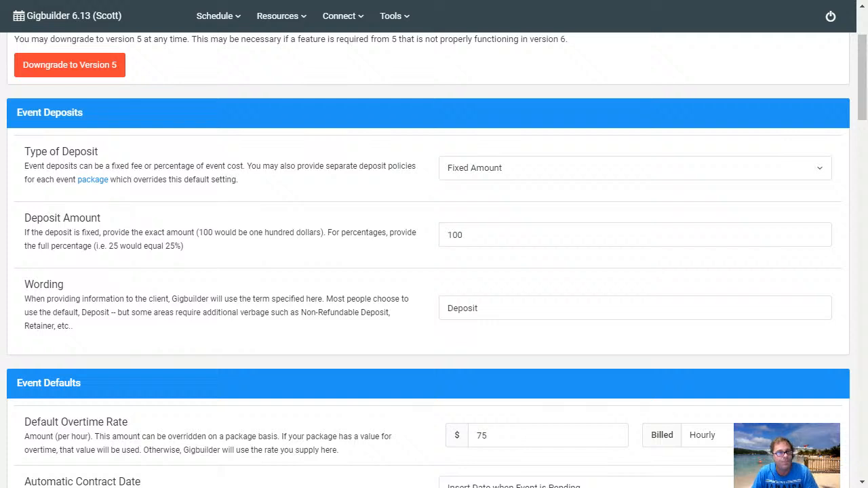
Replace the deposit wording shown to clients with "Non-Refundable Retainer"
key(ctrl+a)
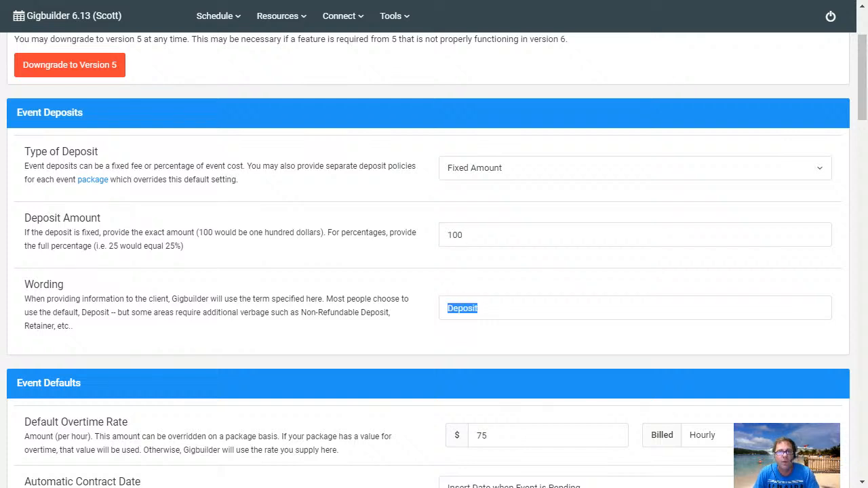
text(Re)
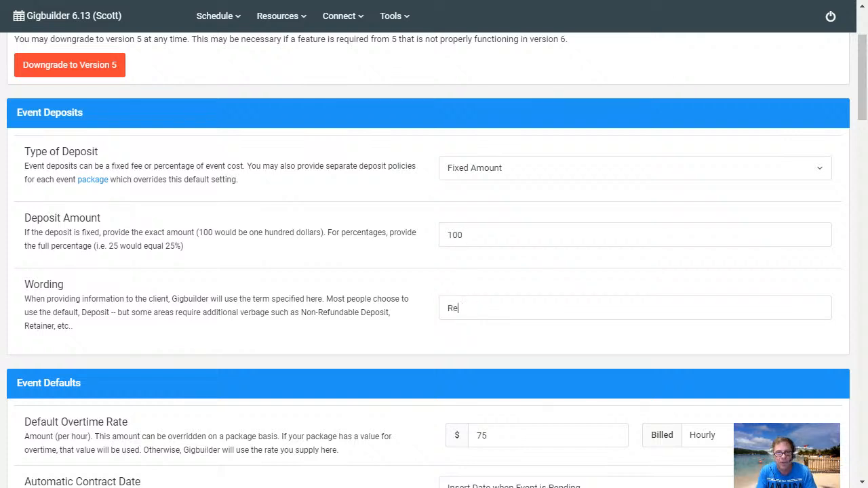
key(BackSpace)
key(BackSpace)
text(Non-Refundab)
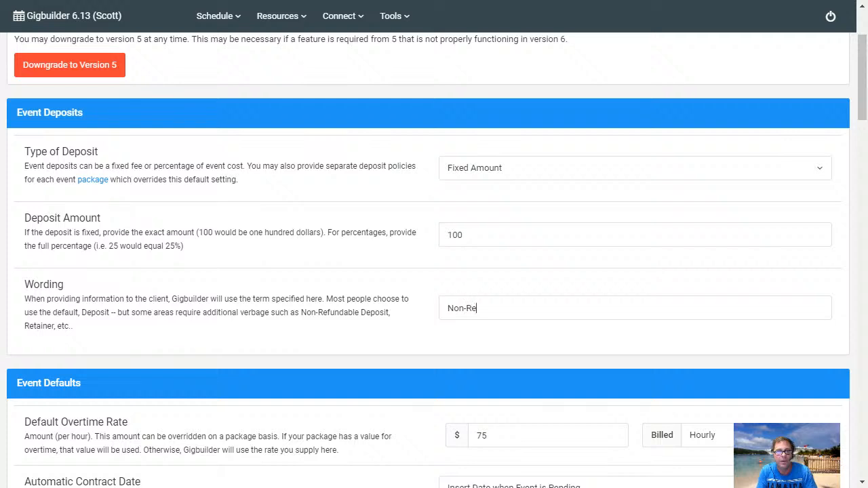
text(le Retainer)
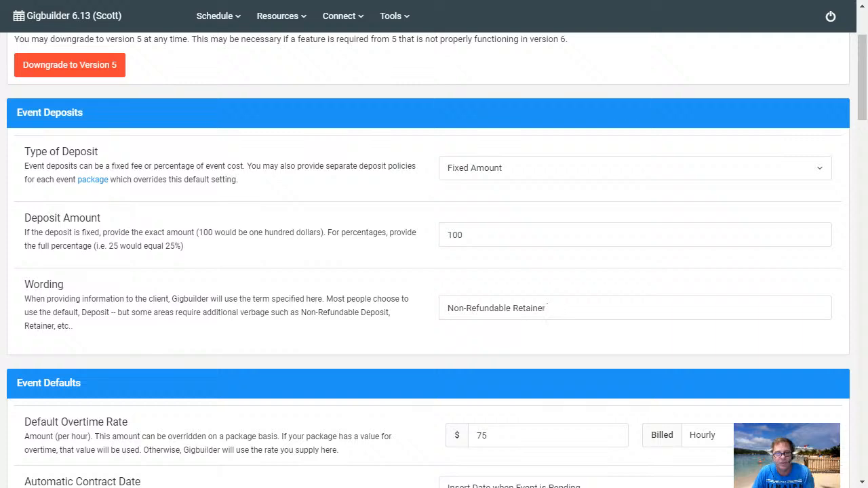
scroll(434, 272, down, 2)
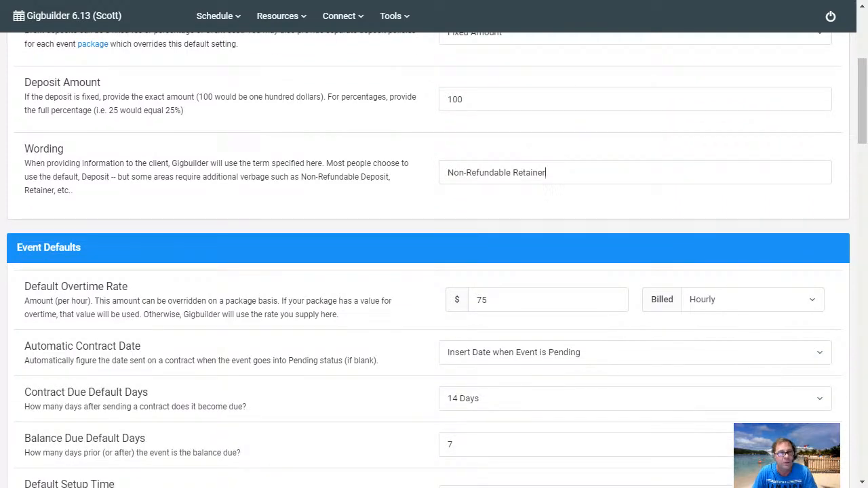
scroll(434, 271, up, 3)
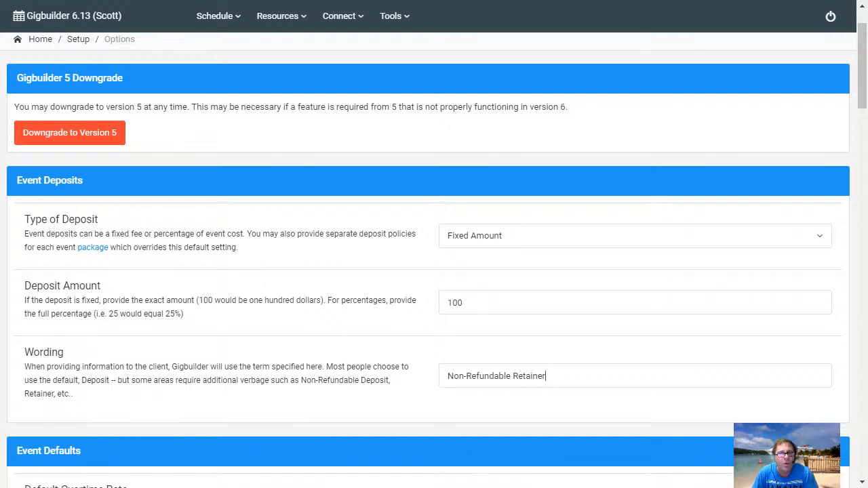
scroll(434, 272, down, 3)
scroll(552, 307, up, 2)
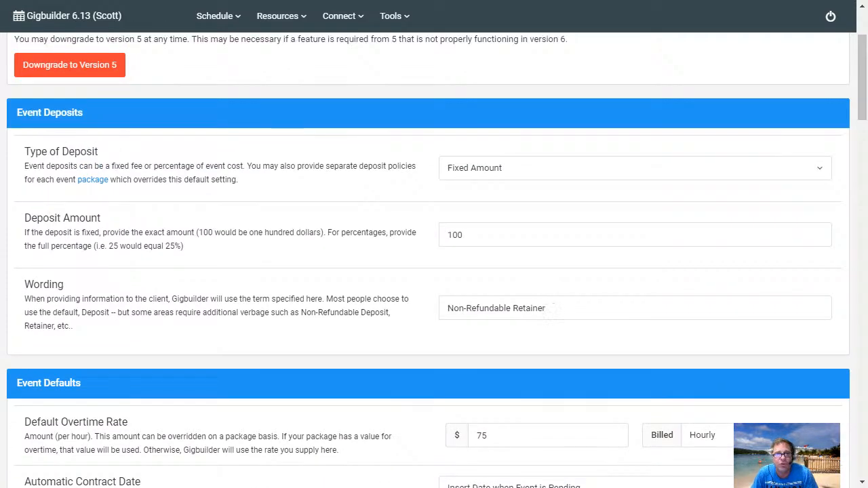
Set the event deposit type to Percentage of Contract with a deposit amount of 15
click(583, 168)
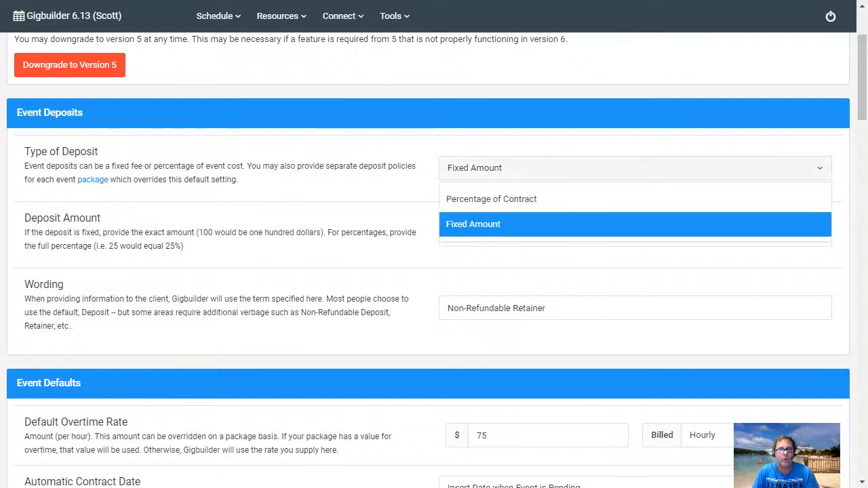
click(586, 196)
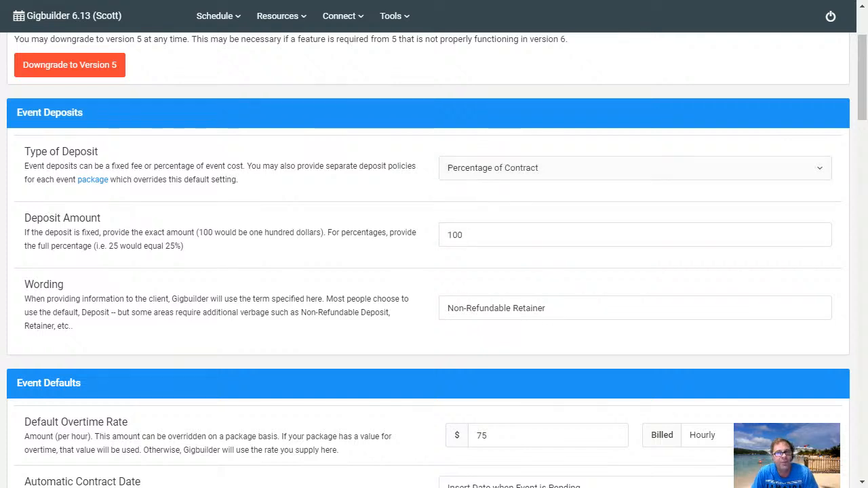
key(Tab)
text(15)
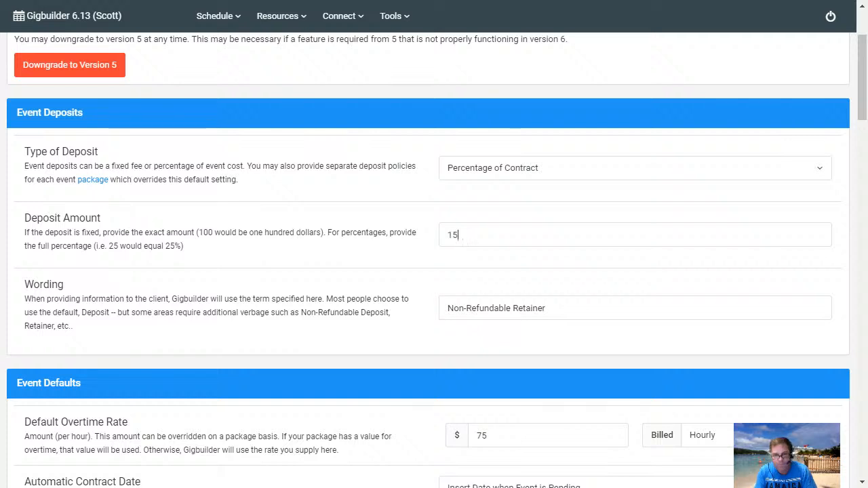
key(Tab)
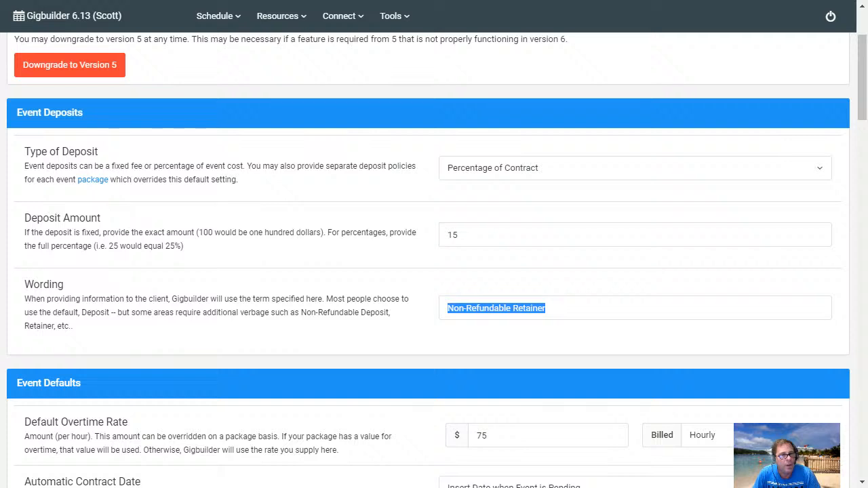
click(458, 234)
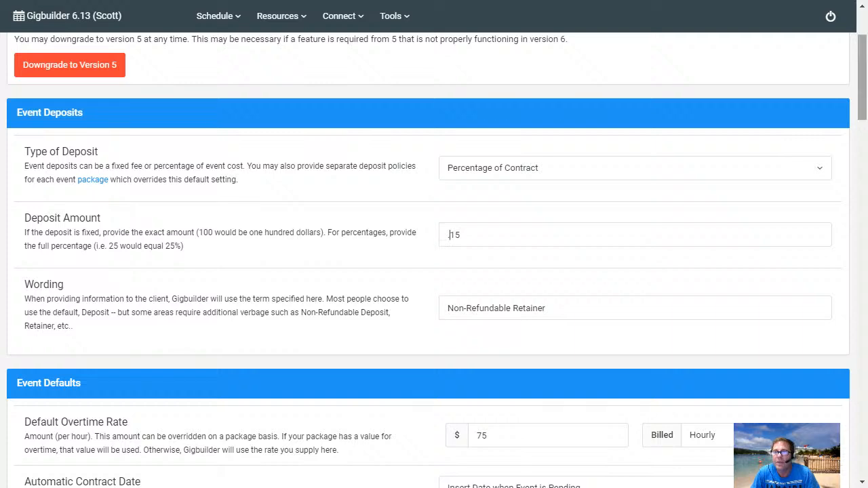
Set the Default Setup Time in the Event Defaults to 1 Hour
scroll(448, 234, down, 4)
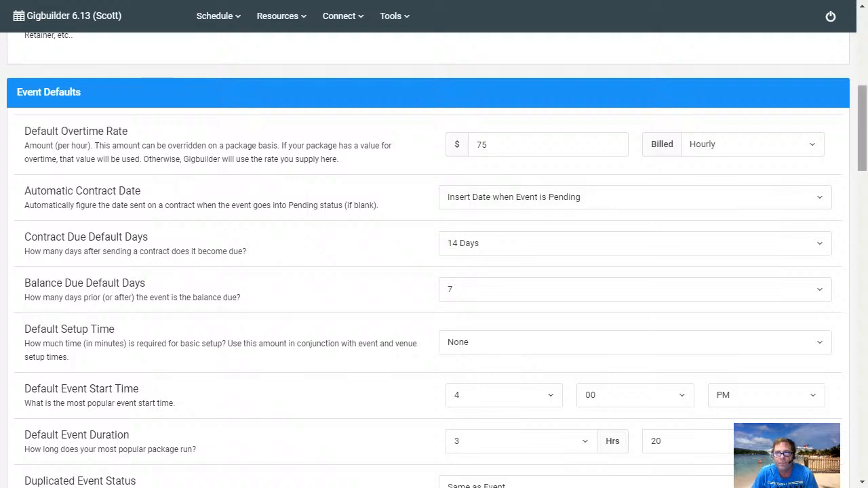
scroll(434, 261, down, 1)
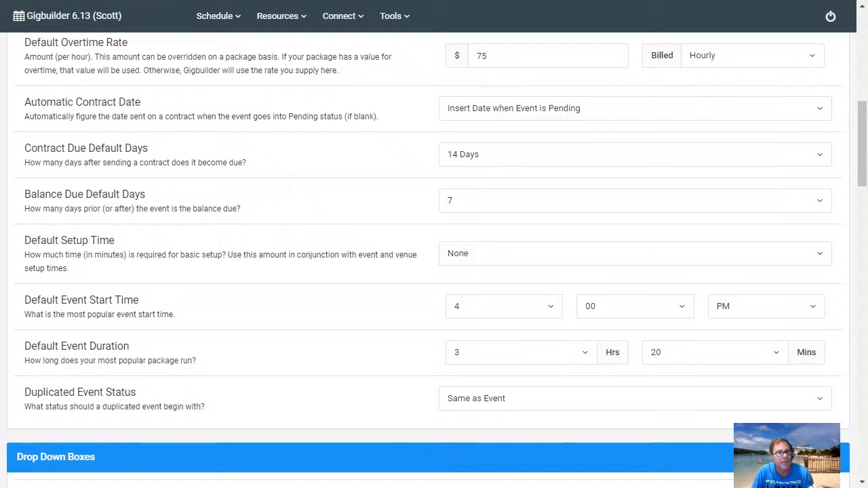
click(635, 254)
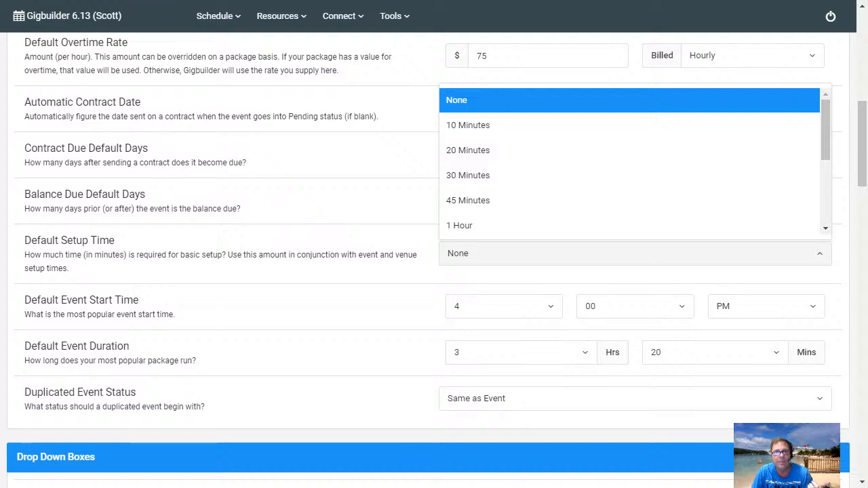
click(468, 175)
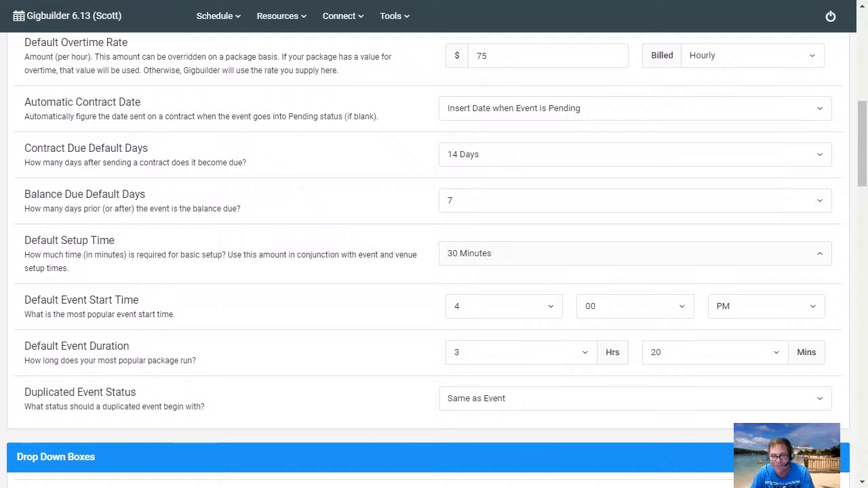
click(635, 253)
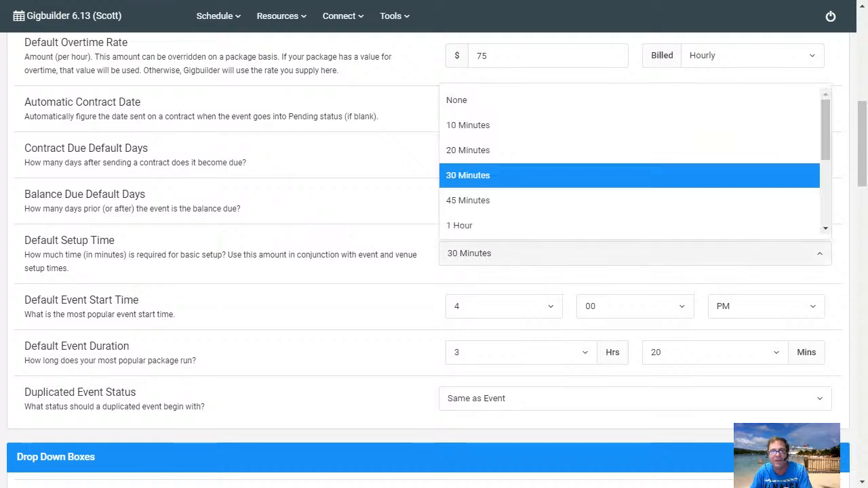
click(629, 226)
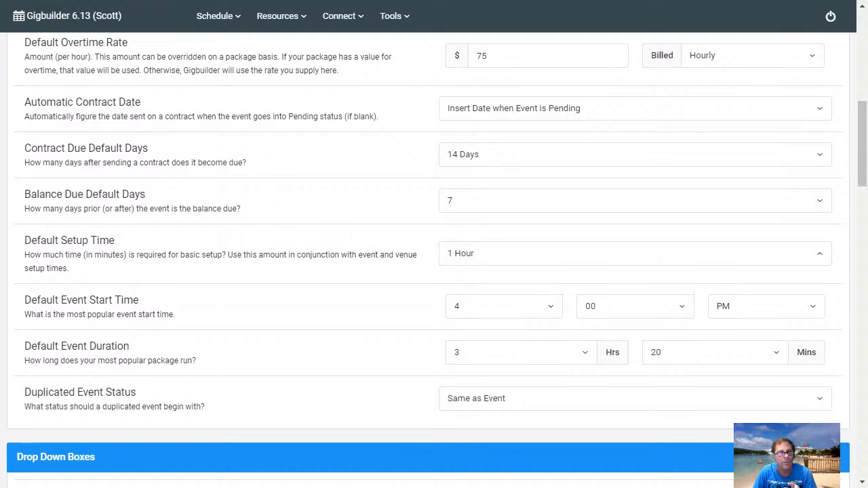
Set the Default Event Duration in the Event Defaults to 4 hours and 00 minutes
scroll(434, 271, down, 2)
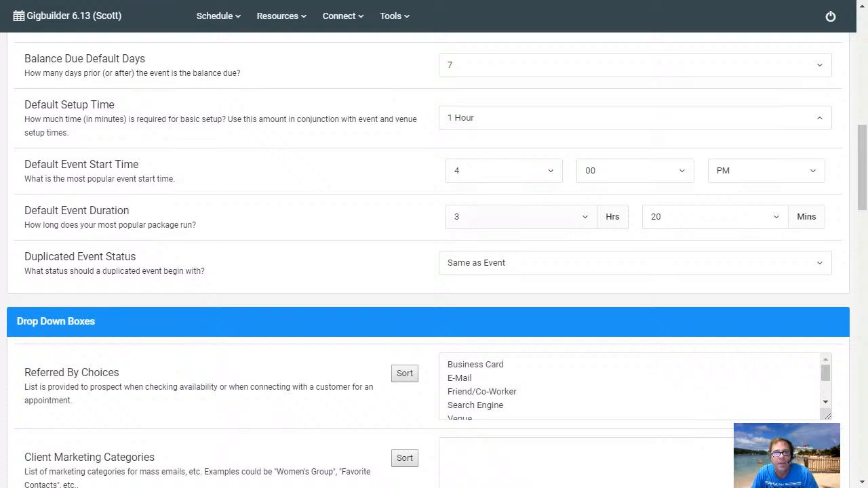
click(521, 217)
scroll(434, 271, down, 2)
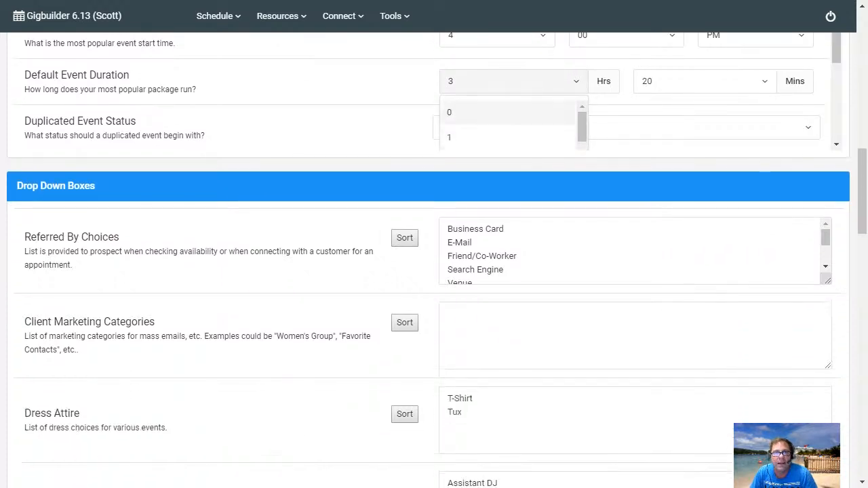
drag(582, 127, 582, 145)
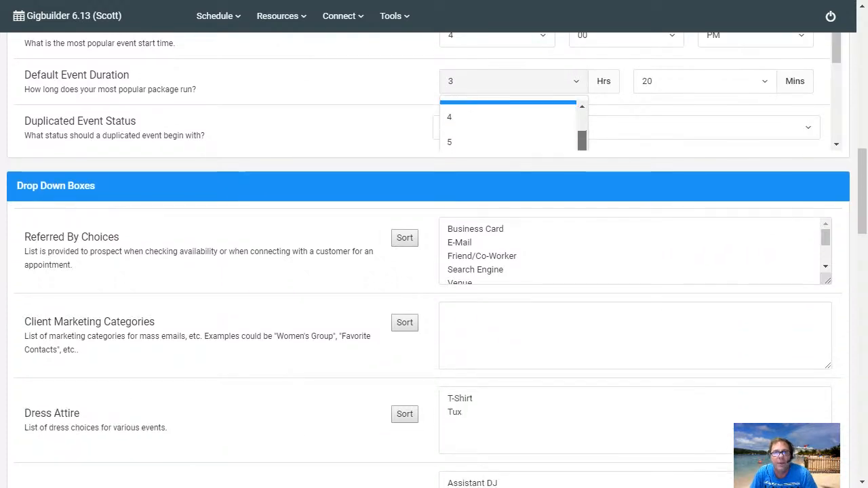
click(502, 118)
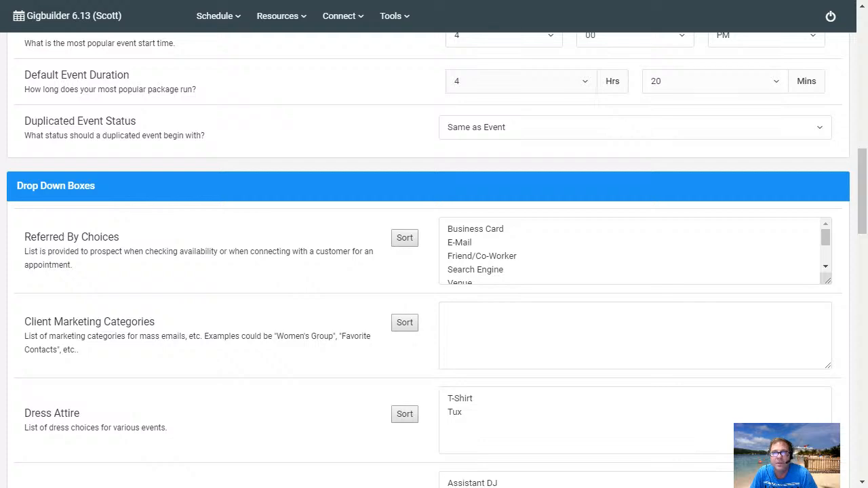
click(715, 81)
click(646, 112)
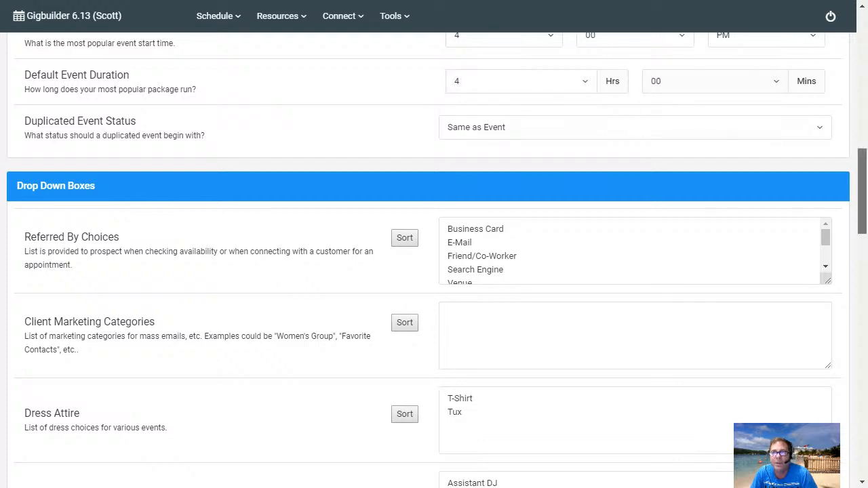
Review the Drop Down Boxes lists, from Referred By Choices and Dress Attire through job roles, inventory, venue, income and payment categories to Default Event Type
scroll(434, 271, up, 3)
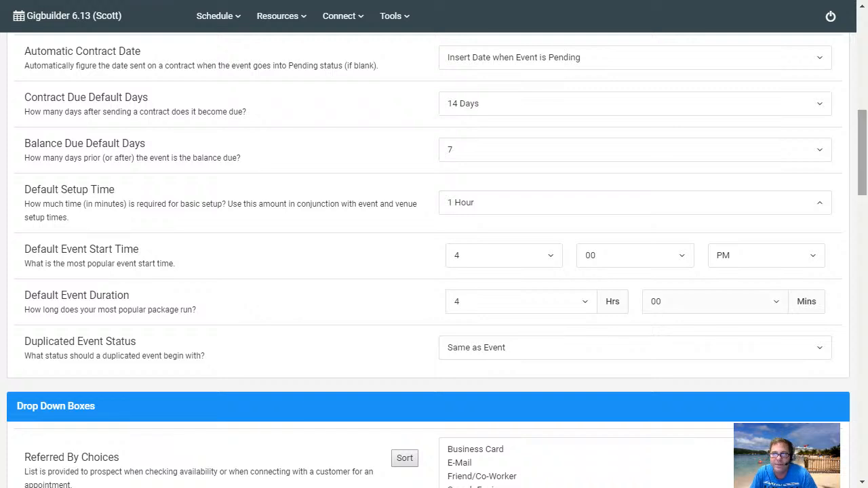
scroll(434, 271, down, 4)
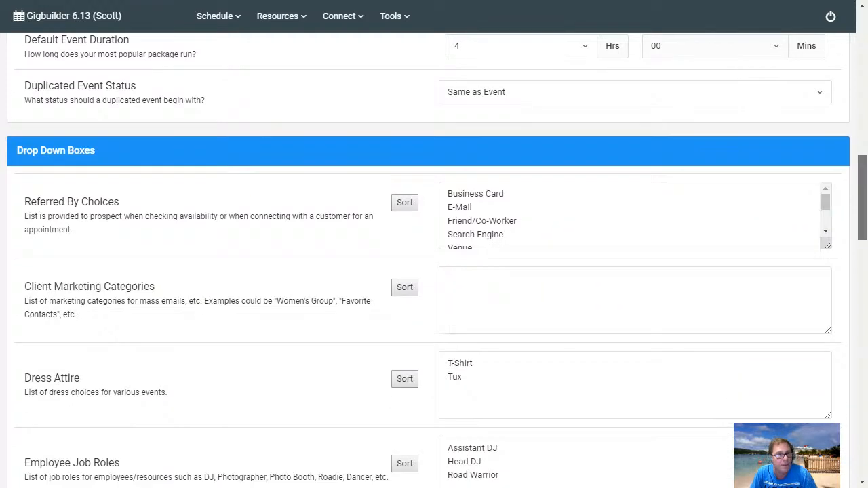
scroll(434, 261, down, 2)
scroll(434, 272, down, 7)
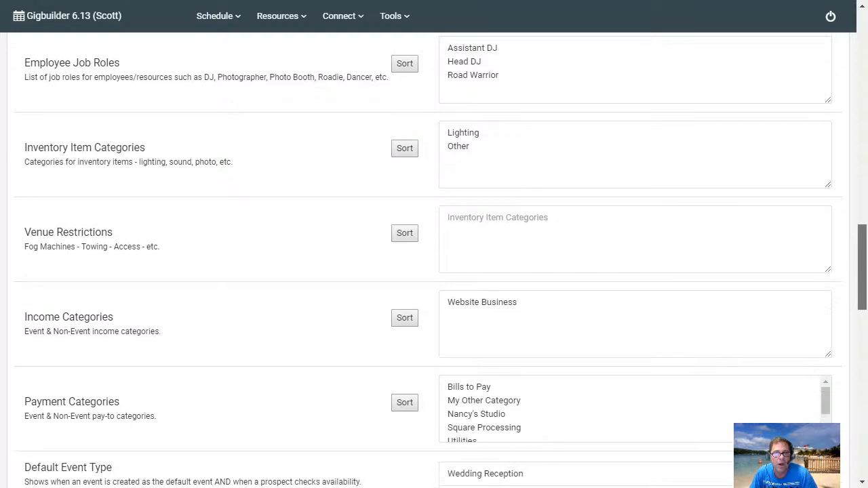
scroll(434, 261, up, 9)
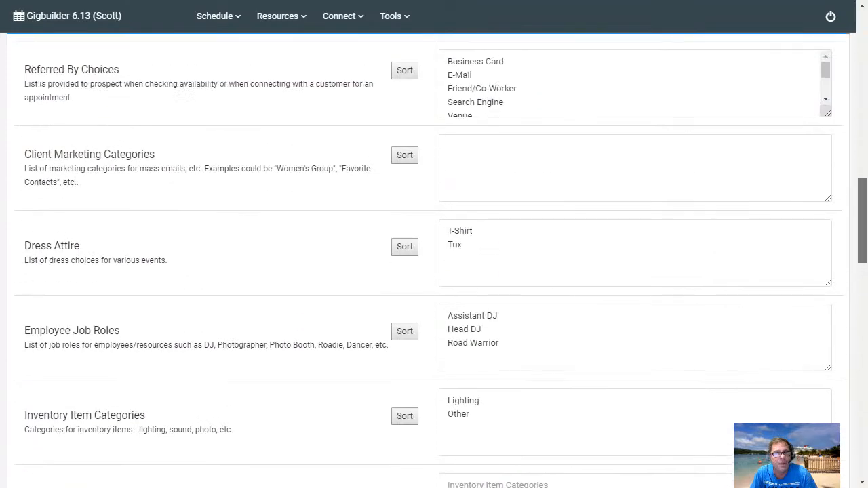
scroll(435, 260, down, 2)
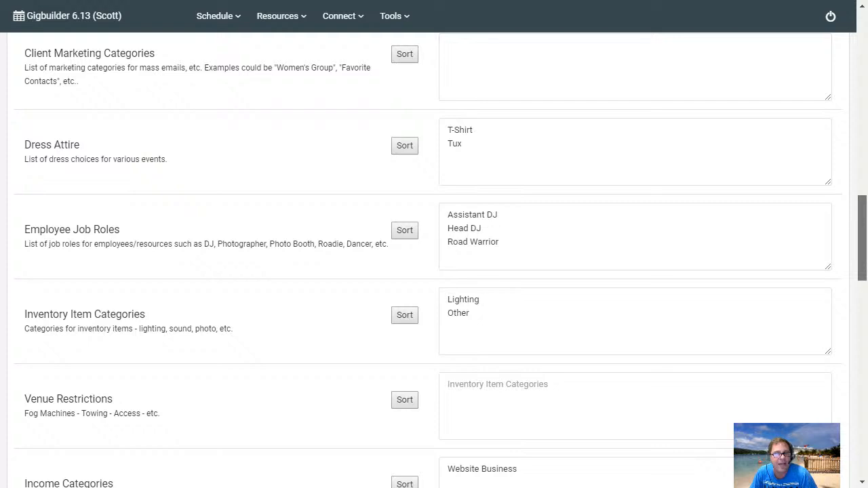
scroll(434, 261, up, 2)
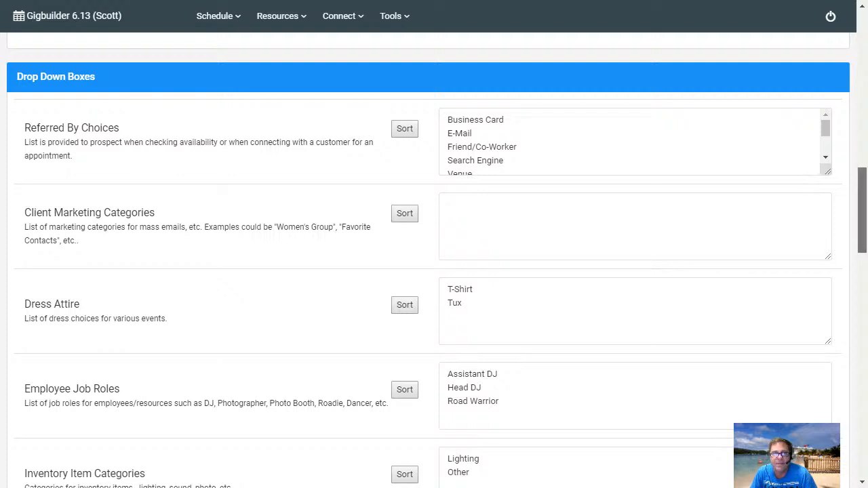
scroll(434, 260, down, 3)
scroll(814, 192, down, 5)
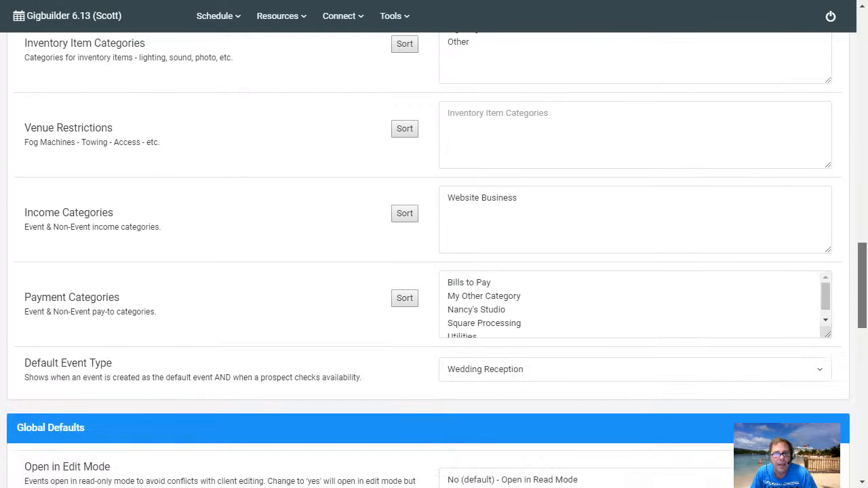
Review the Default Event Type choices, the Global Defaults and the Meeting/Appointment/Task Defaults
scroll(814, 192, down, 2)
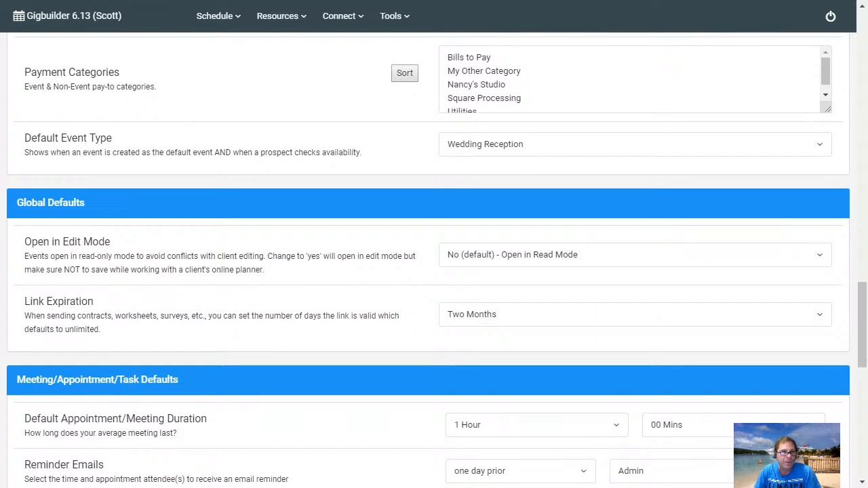
click(635, 145)
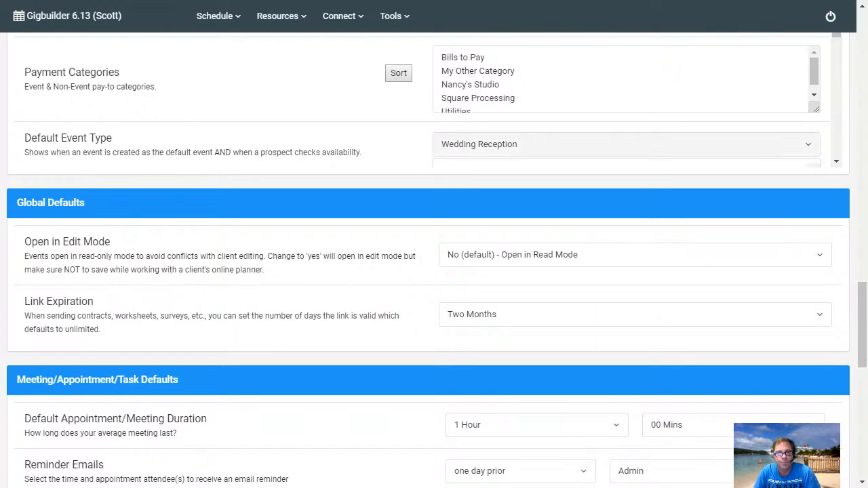
click(809, 144)
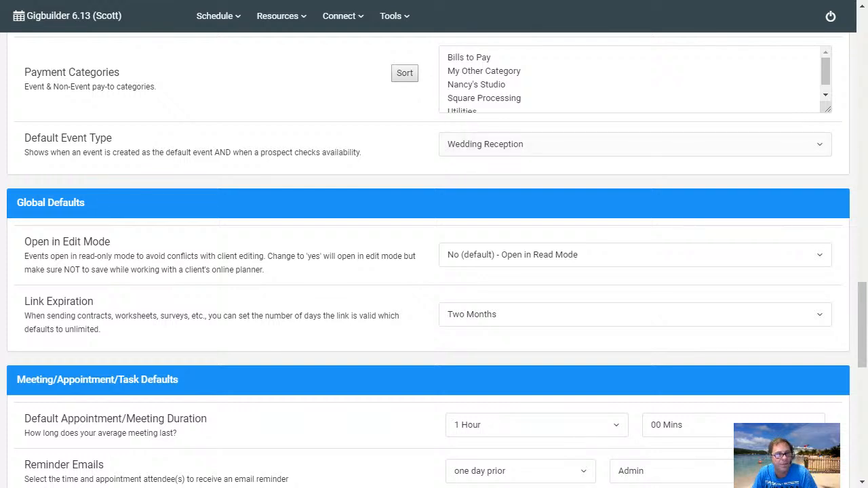
scroll(434, 271, down, 2)
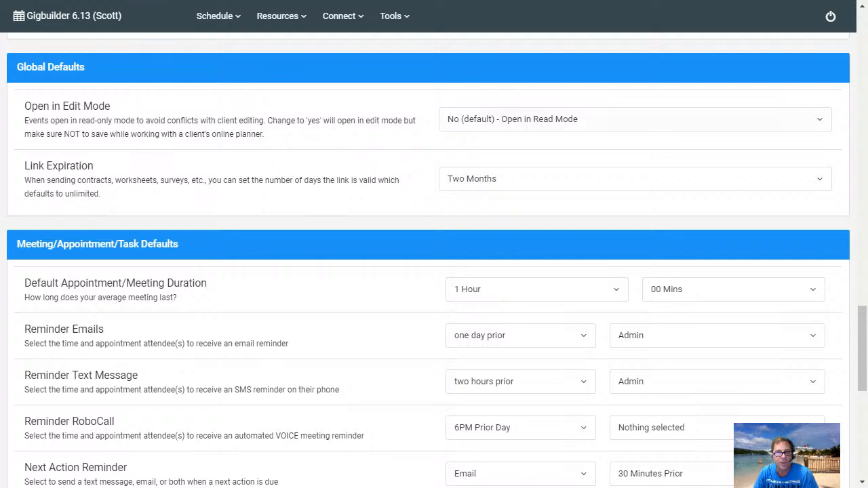
scroll(434, 261, down, 1)
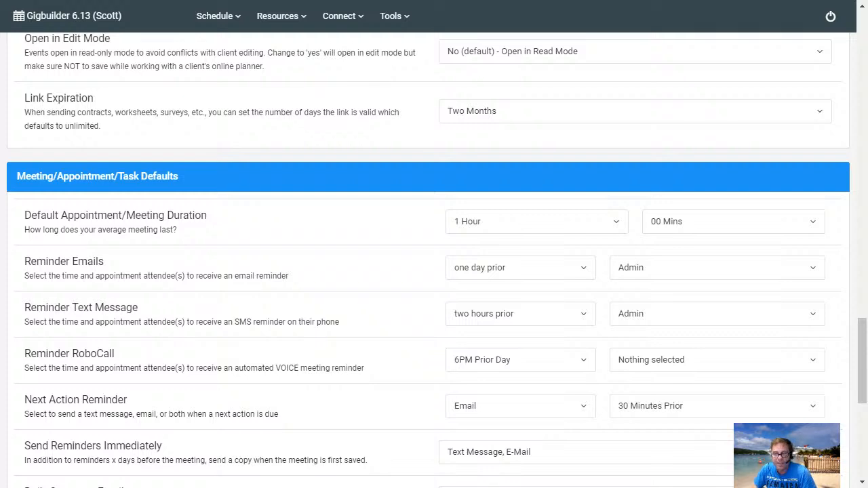
scroll(434, 271, down, 2)
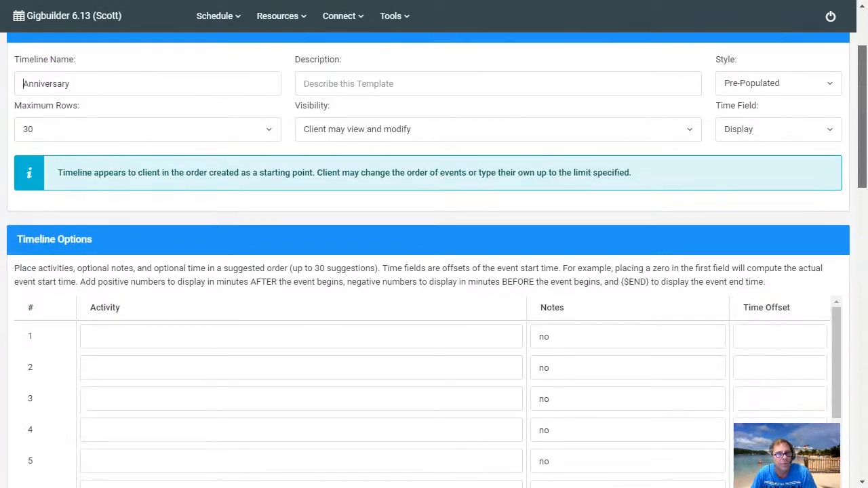
Look over the Anniversary timeline template and browse the Event Planning, Integrations and Paperwork sections of the system setup
scroll(434, 261, down, 4)
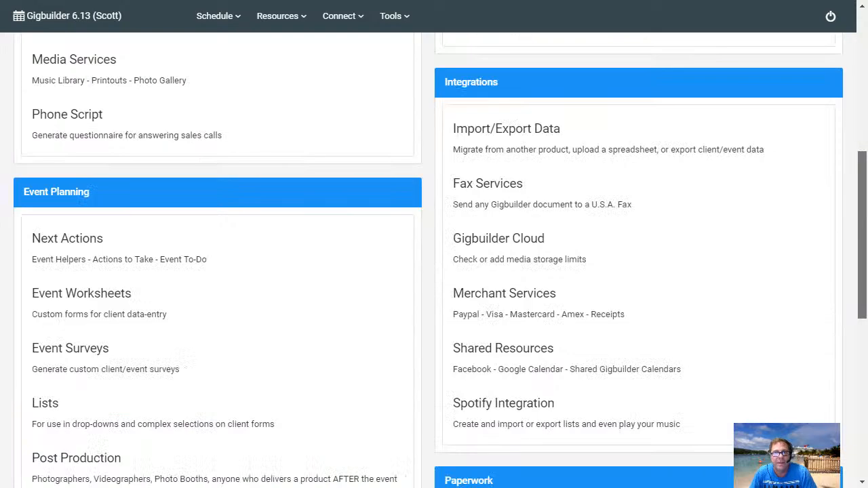
scroll(434, 261, down, 6)
scroll(434, 260, up, 12)
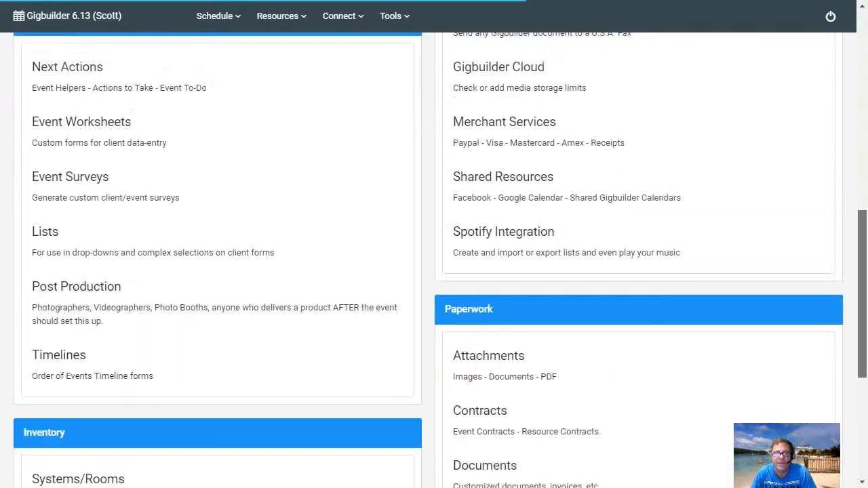